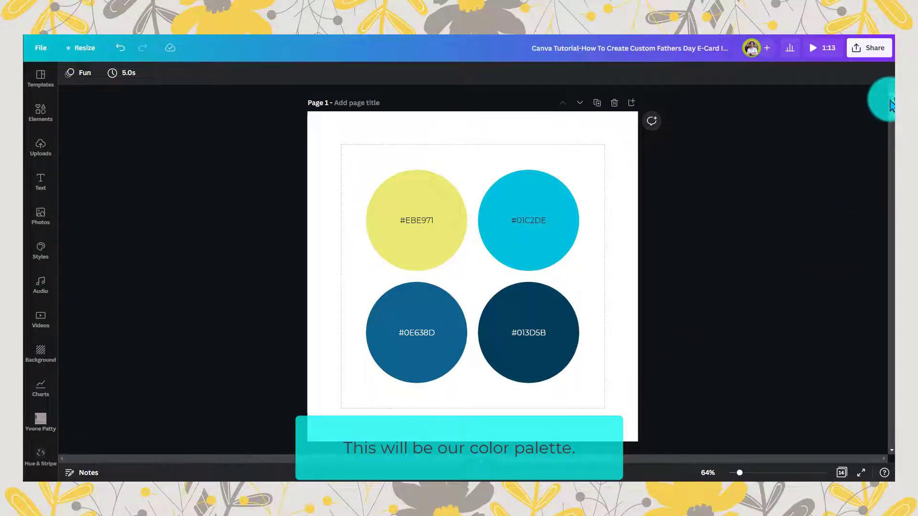
Search the elements for "abstract shape blob" and add the pink rounded blob to page 2
scroll(893, 104, down, 5)
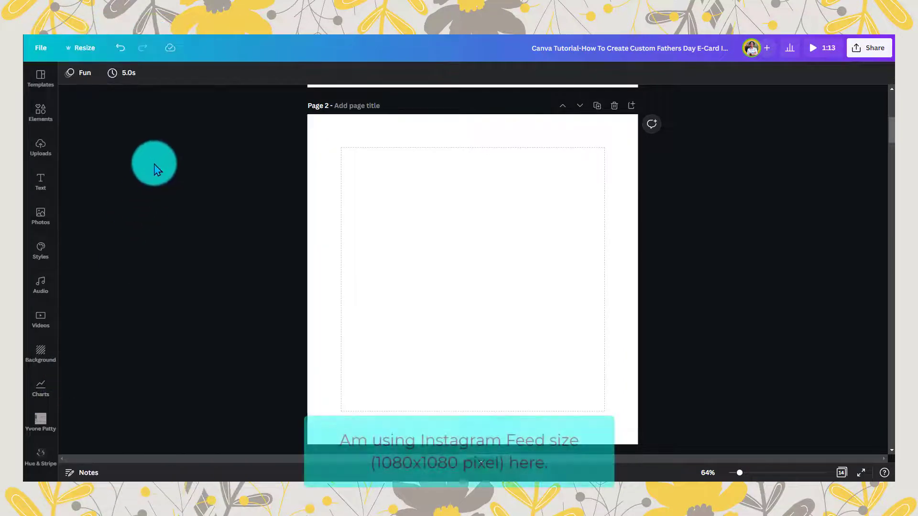
click(42, 120)
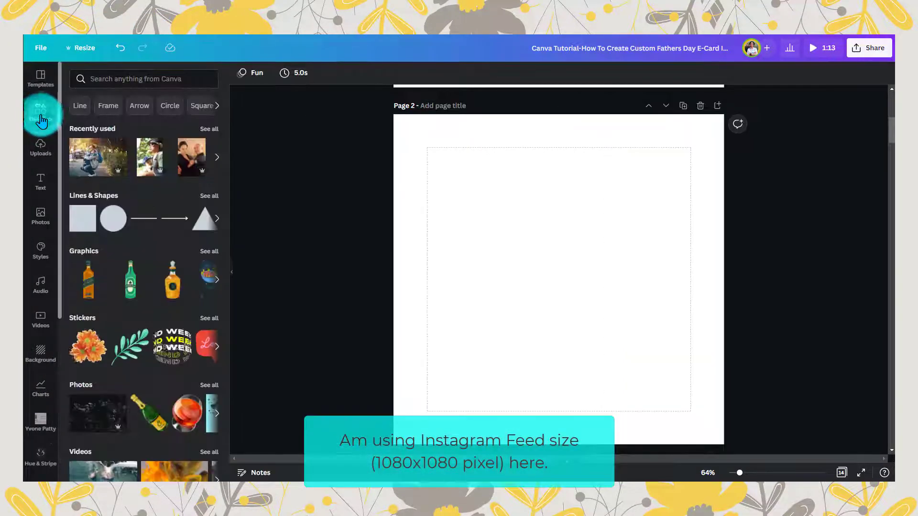
click(136, 78)
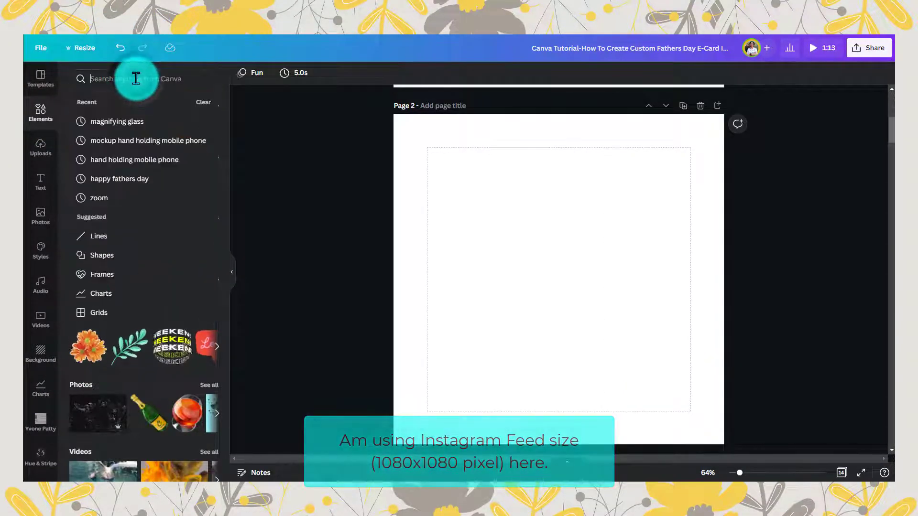
text(abstract)
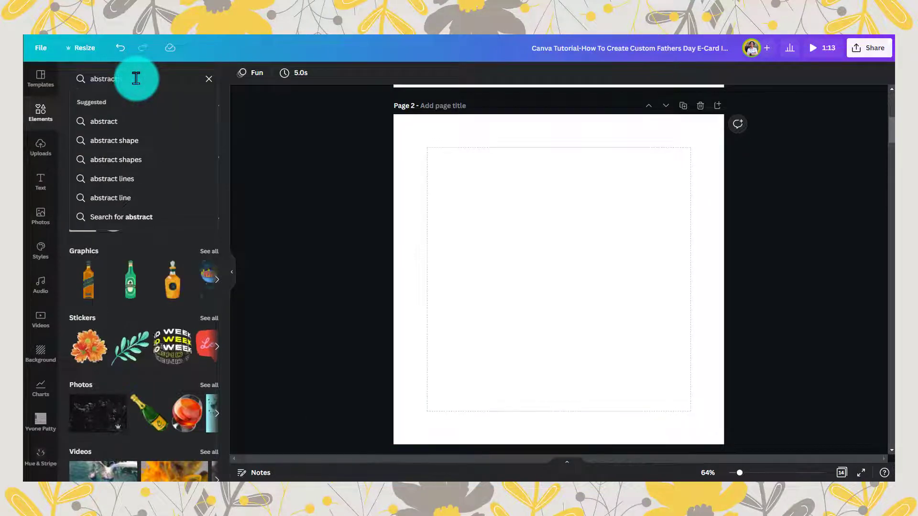
text( shape blob)
key(Return)
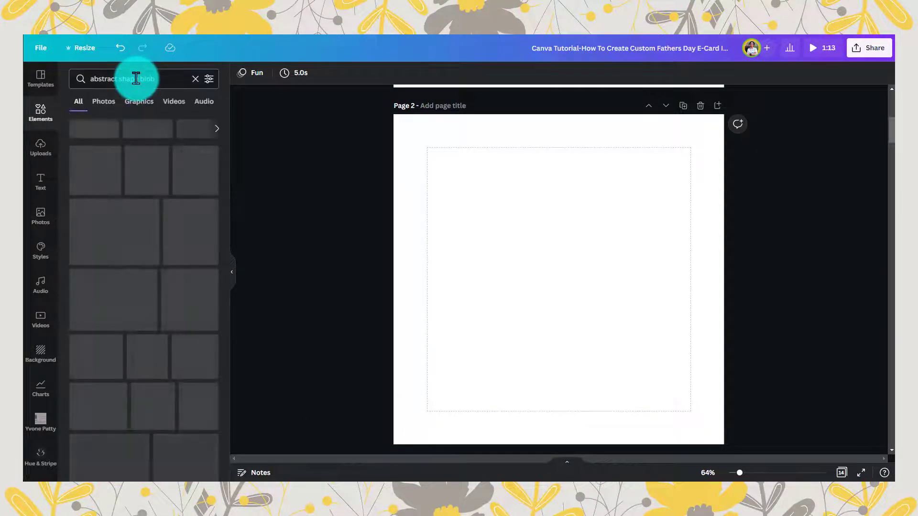
click(92, 141)
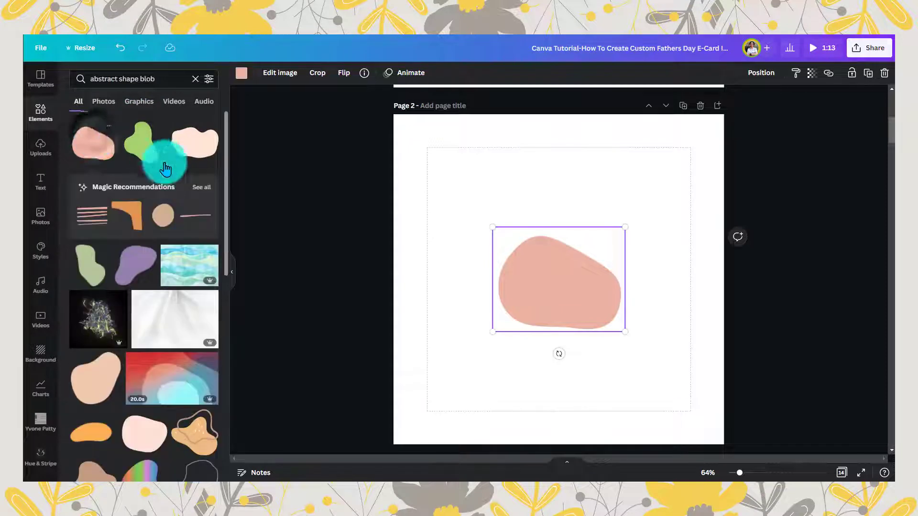
click(232, 274)
Recolor the blob on page 2 with the palette's dark navy #013D5B
click(461, 255)
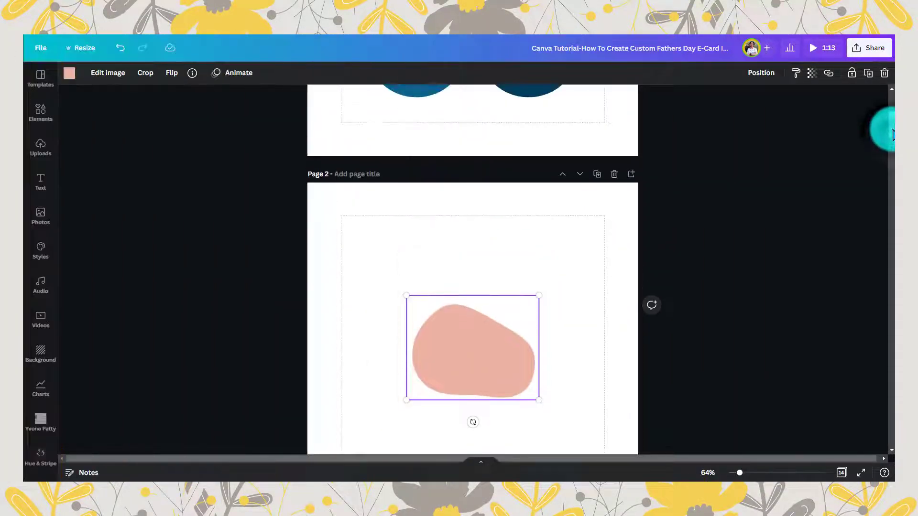
drag(893, 143, 892, 120)
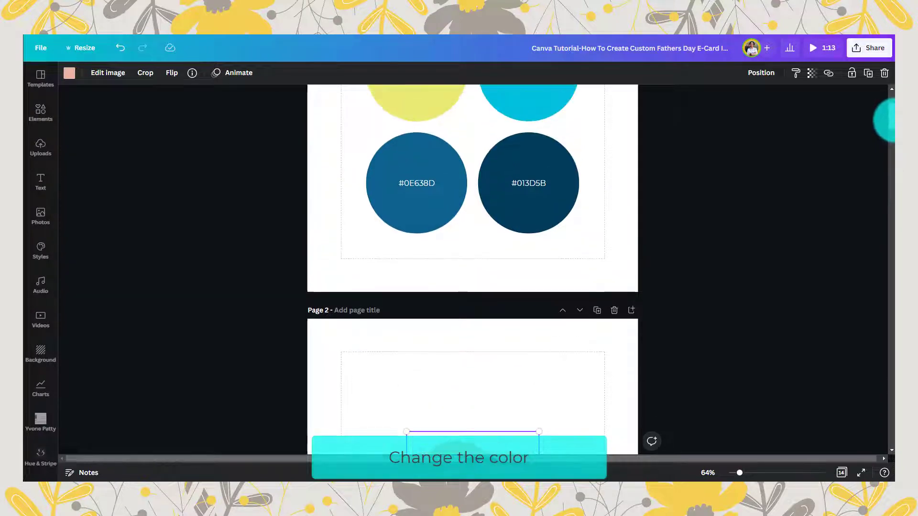
click(587, 161)
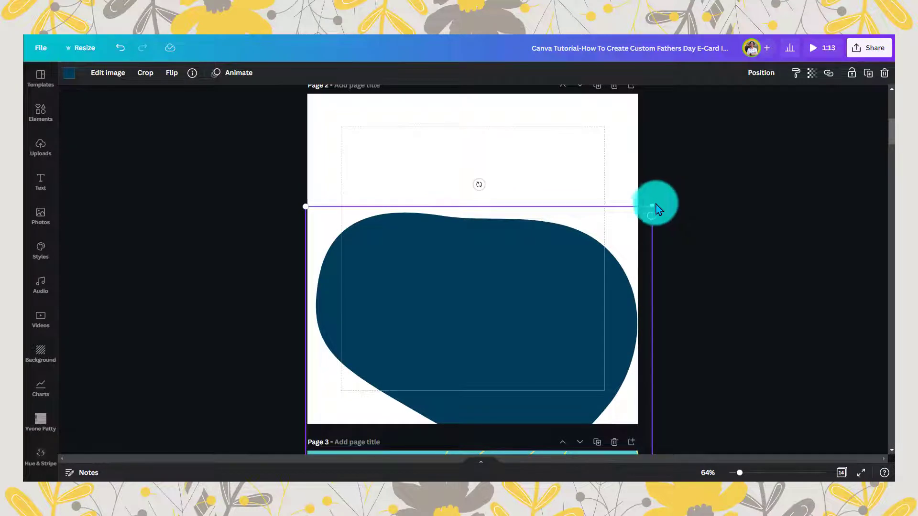
Enlarge, rotate and reposition the navy blob so its upper edge forms a wavy hill across the lower part of page 2
drag(651, 203, 712, 169)
drag(553, 276, 517, 371)
drag(664, 258, 681, 244)
drag(479, 224, 449, 243)
drag(501, 339, 505, 383)
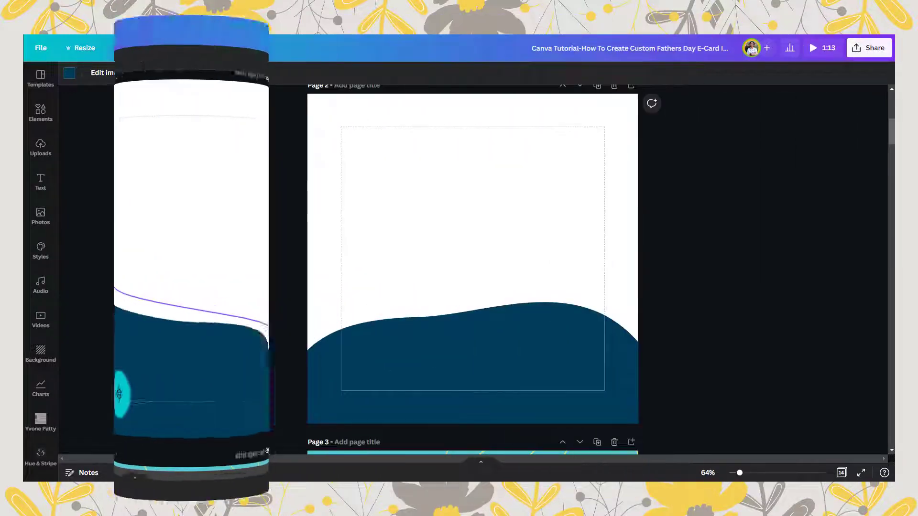
Clear the previous element search and add a circular photo frame to page 2
click(40, 128)
click(39, 124)
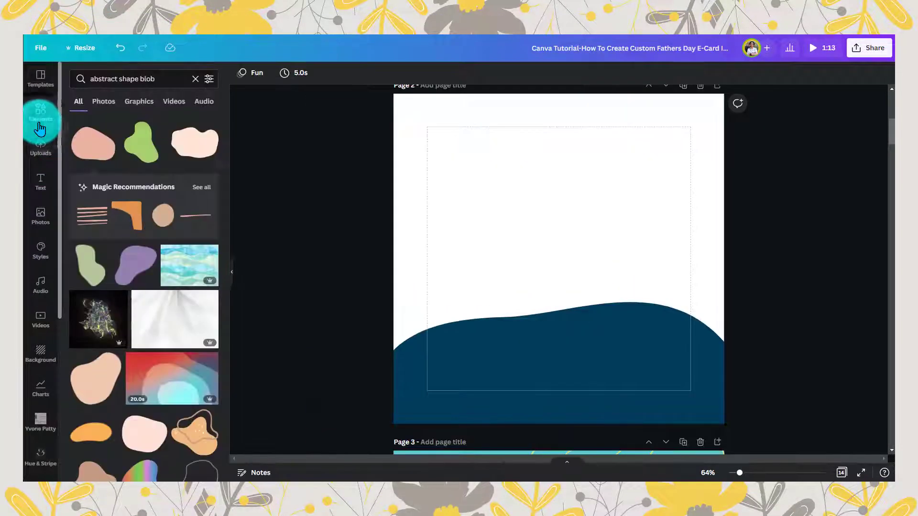
click(195, 81)
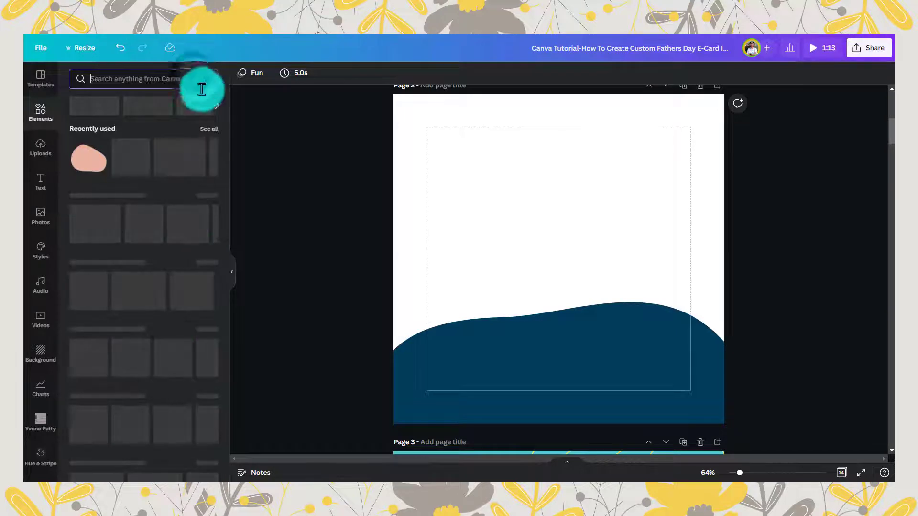
drag(222, 100, 206, 366)
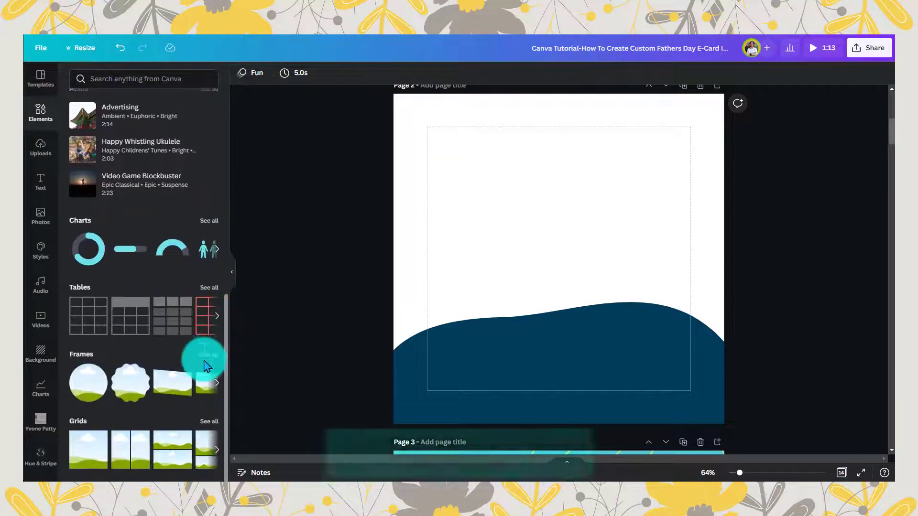
click(88, 382)
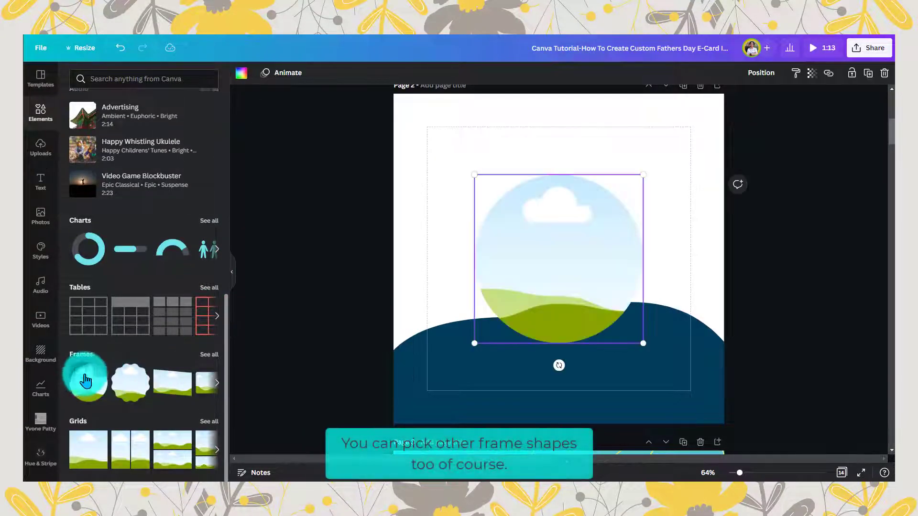
click(230, 274)
Move the circular frame right of the page center and shrink it slightly so it overlaps the navy hill
drag(492, 239, 519, 231)
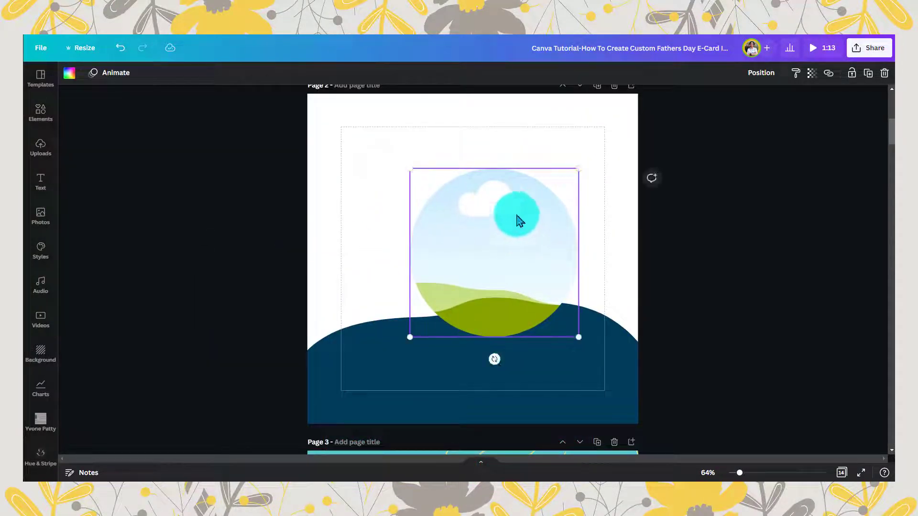
click(511, 153)
click(512, 194)
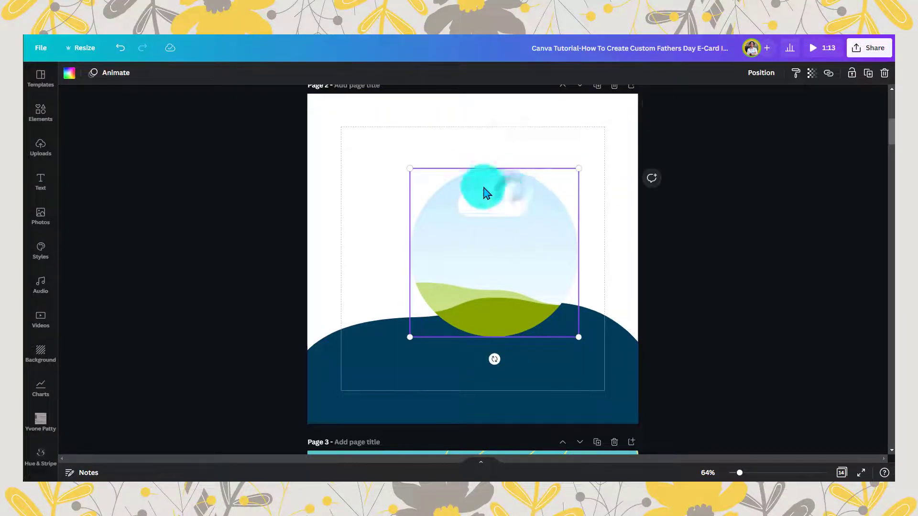
drag(412, 170, 424, 184)
click(434, 170)
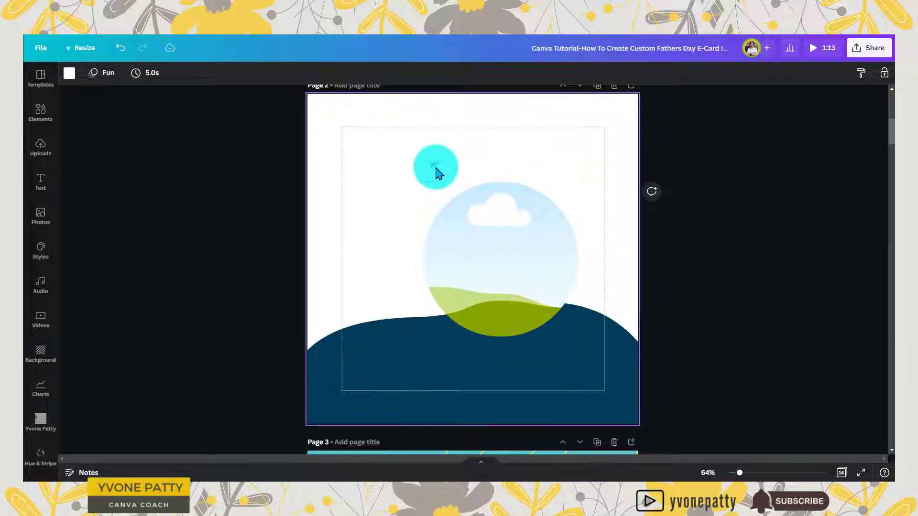
Add a circle shape to page 2, then position and enlarge it to cover the circular frame with a small margin
click(40, 113)
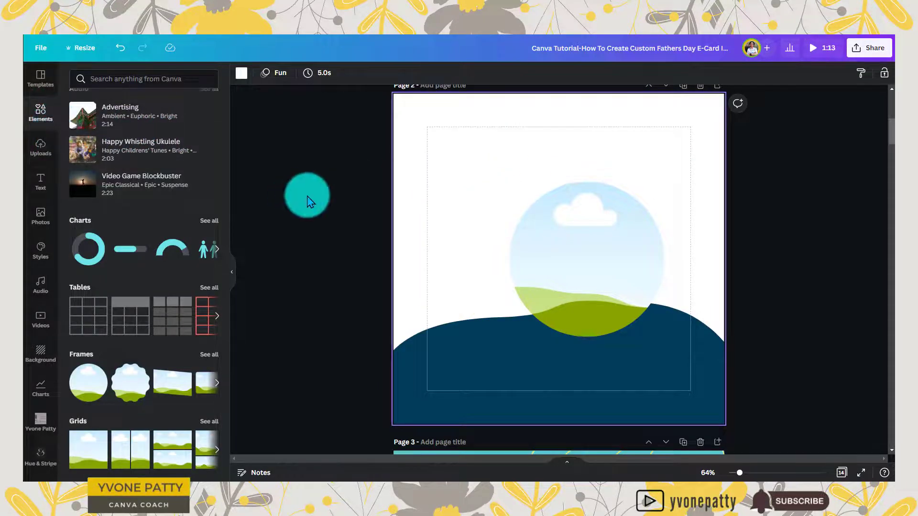
click(309, 198)
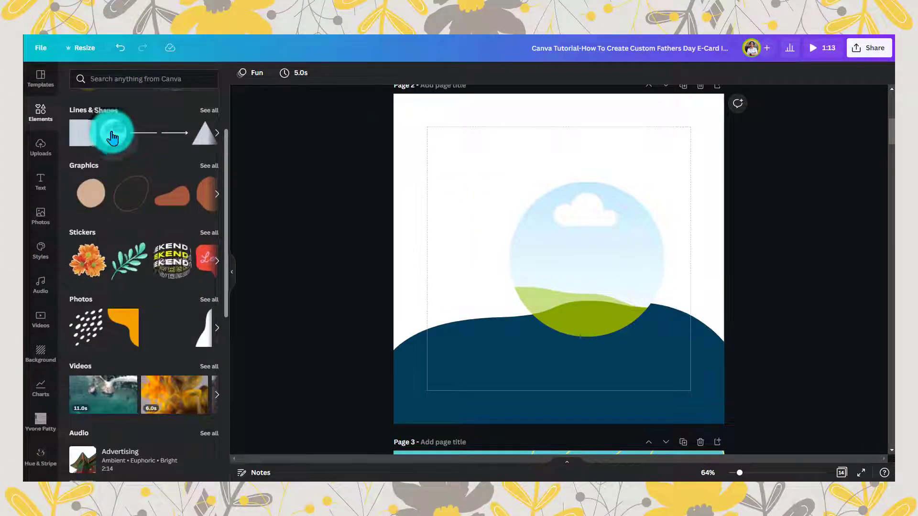
click(113, 133)
click(232, 272)
drag(468, 246, 463, 211)
drag(512, 277, 593, 347)
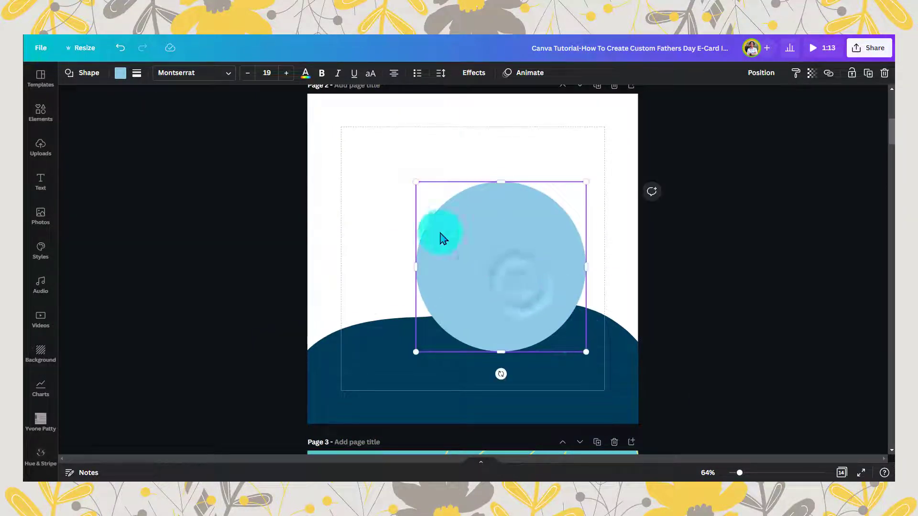
drag(417, 182, 411, 177)
drag(586, 352, 589, 354)
Select the circle and the frame together and align them by center and middle
drag(525, 160, 515, 194)
click(789, 73)
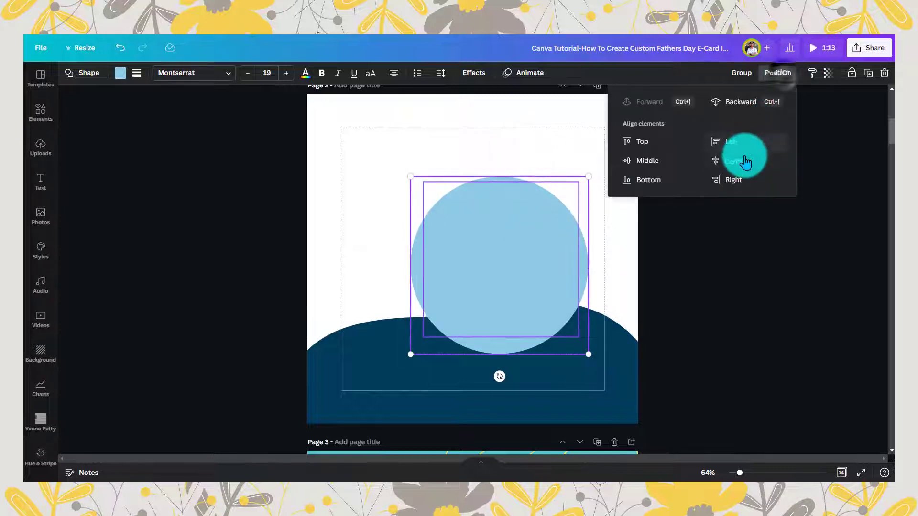
click(744, 161)
click(661, 162)
click(566, 160)
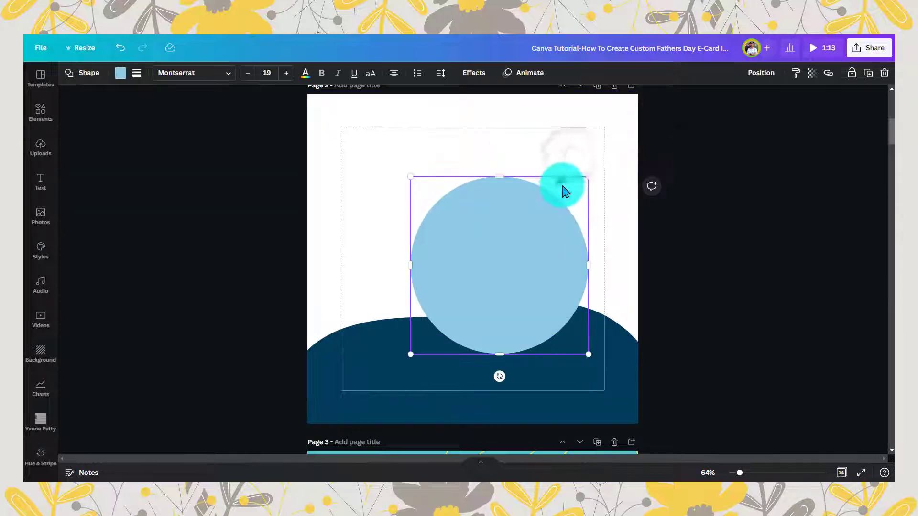
Enlarge the circle slightly more and realign it with the frame by center and middle
drag(591, 173, 601, 163)
drag(528, 158, 526, 193)
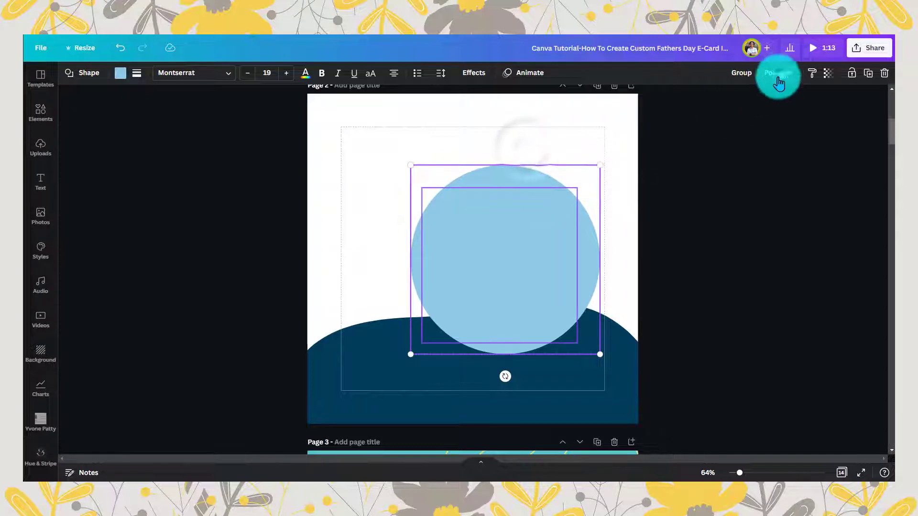
click(777, 74)
click(740, 158)
click(677, 171)
click(538, 137)
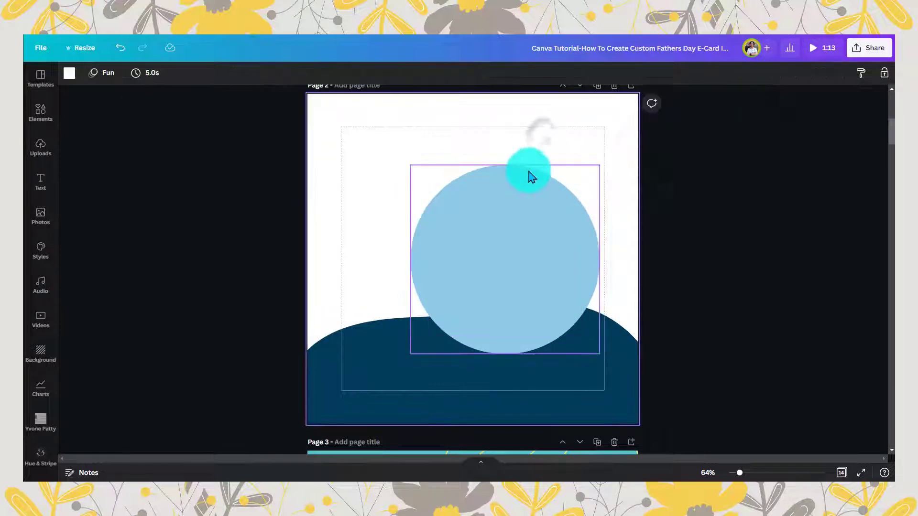
Send the light blue circle backward so it forms a ring around the circular frame
click(528, 174)
click(758, 77)
click(729, 98)
click(550, 148)
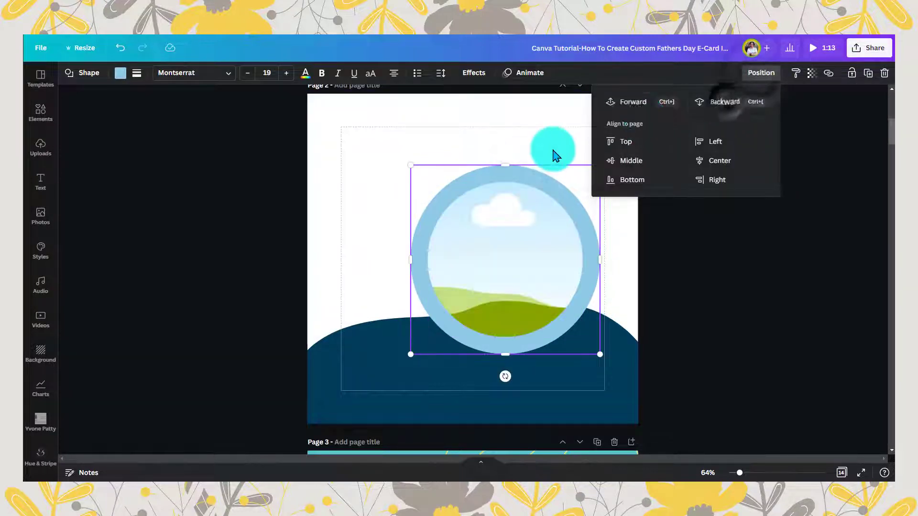
Copy the hex code #0E638D from the medium-blue palette circle on page 1
click(539, 175)
scroll(539, 175, up, 4)
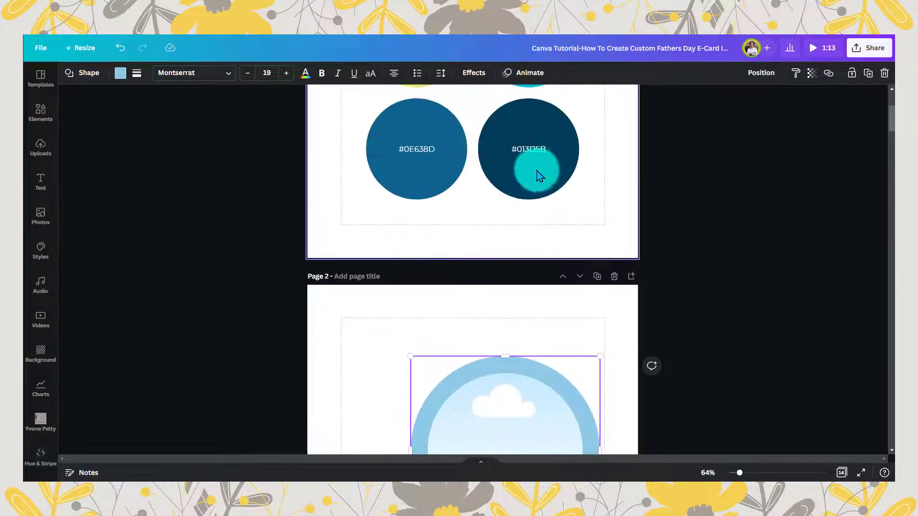
click(452, 171)
click(424, 156)
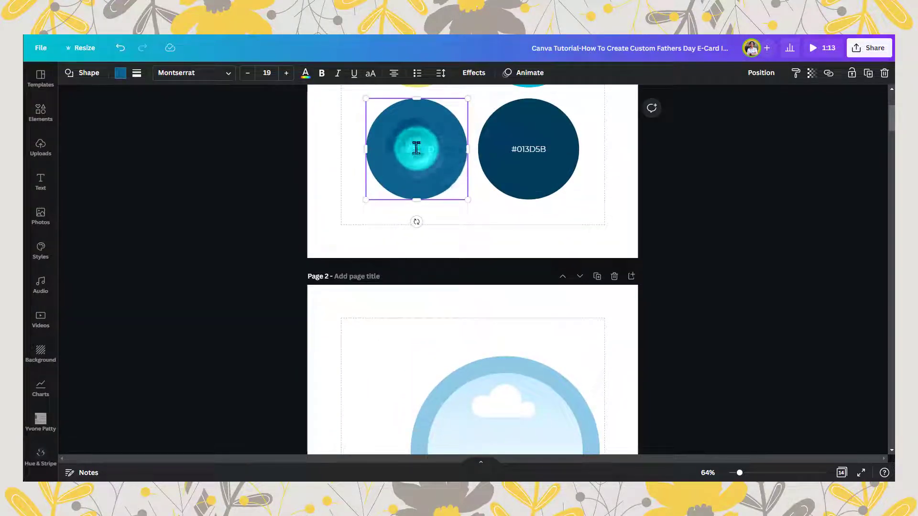
Recolor the ring circle on page 2 with the copied color #0E638D
click(526, 371)
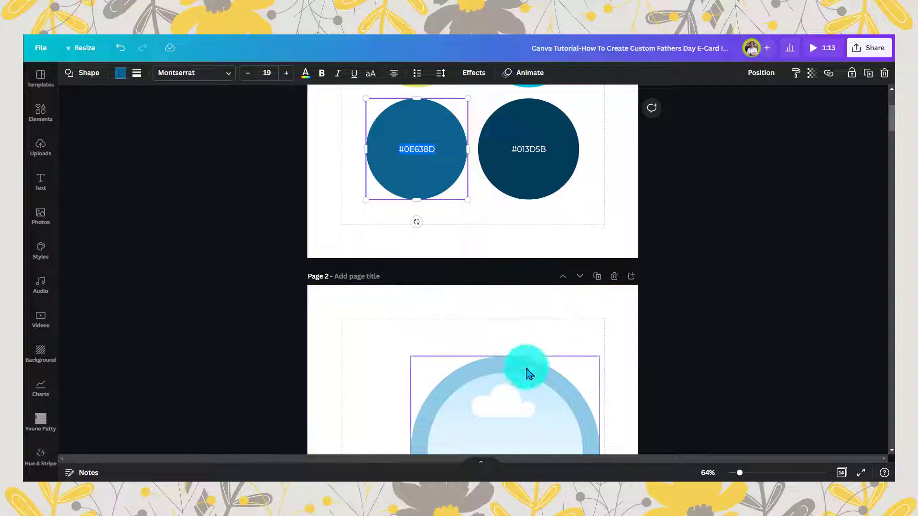
scroll(556, 334, down, 2)
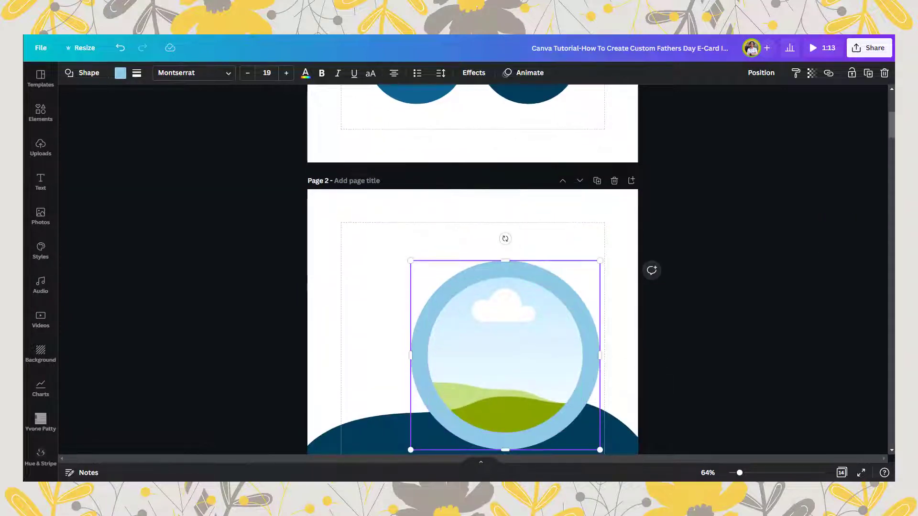
scroll(892, 138, down, 2)
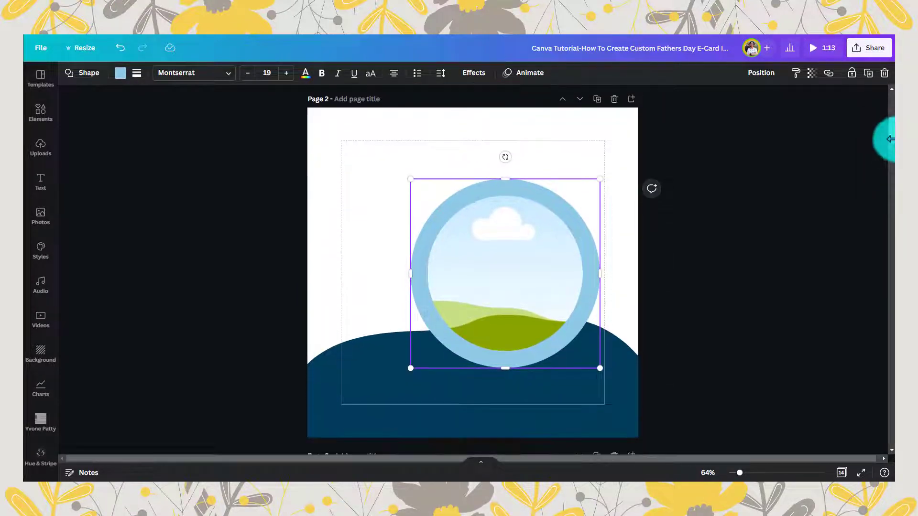
click(547, 201)
click(543, 195)
click(120, 73)
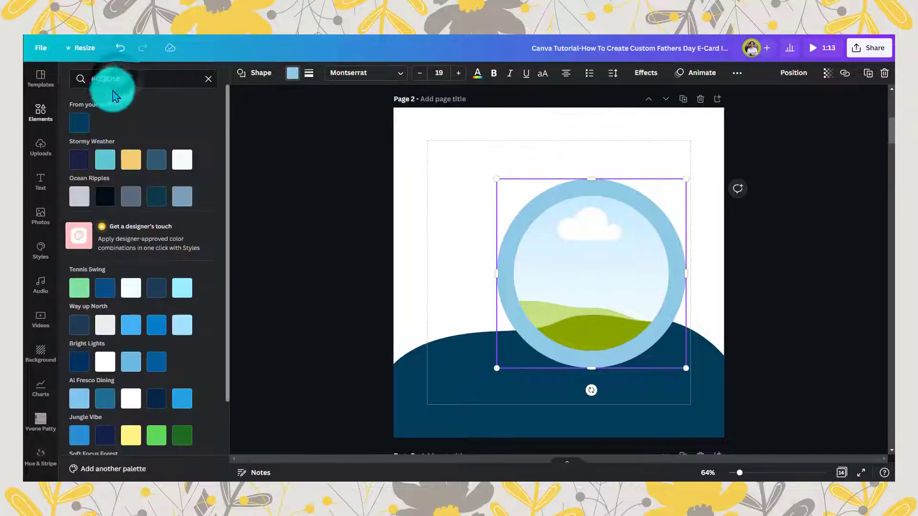
drag(130, 81, 80, 74)
right_click(106, 80)
click(123, 139)
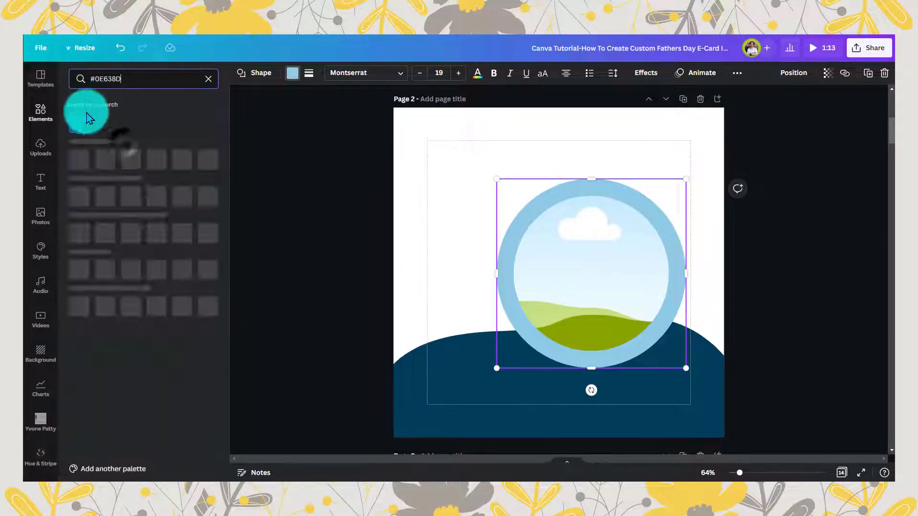
click(89, 124)
click(505, 155)
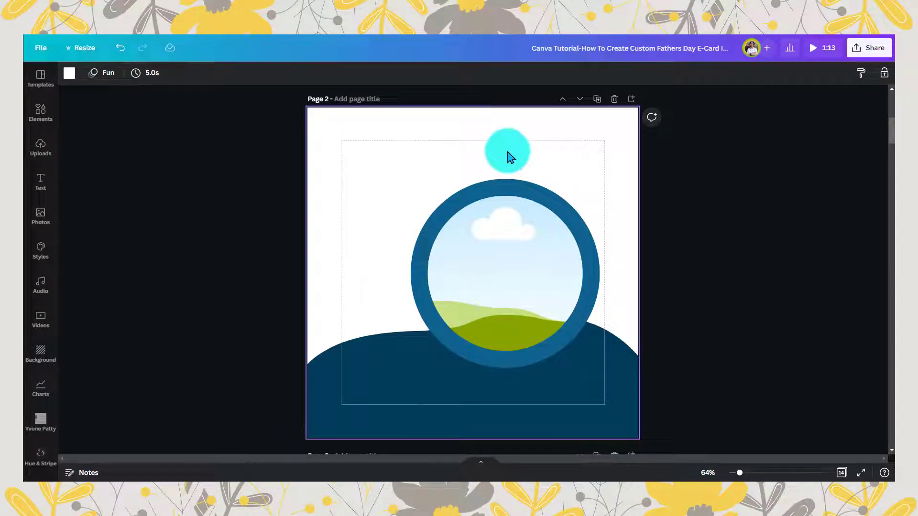
Search the elements library for "fathers day"
click(42, 115)
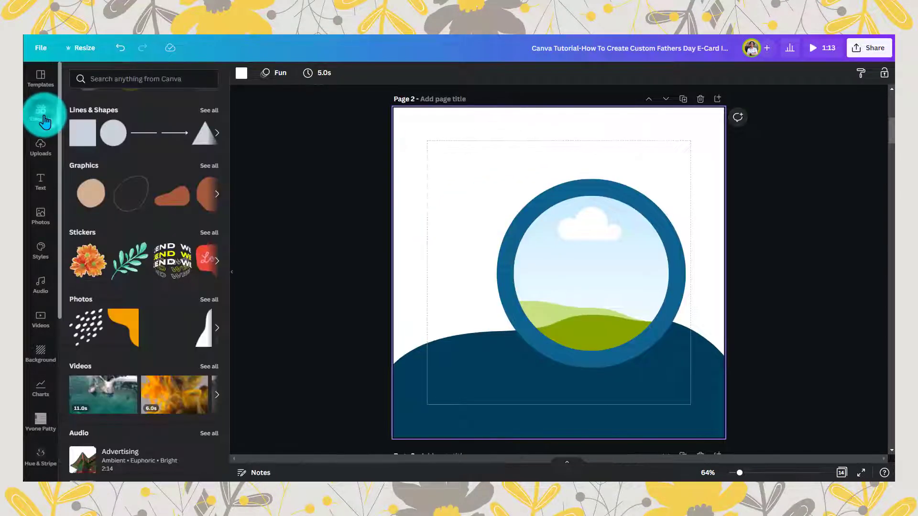
click(130, 81)
text(fathers day)
key(Return)
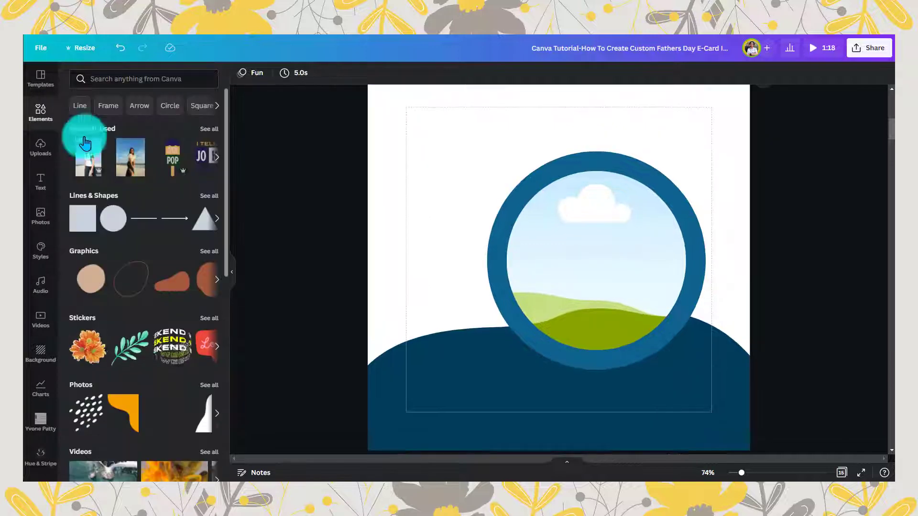
Search the elements for "fathers day whiskey" and add the "Legendaddy" whiskey bottle graphic to page 2
click(97, 80)
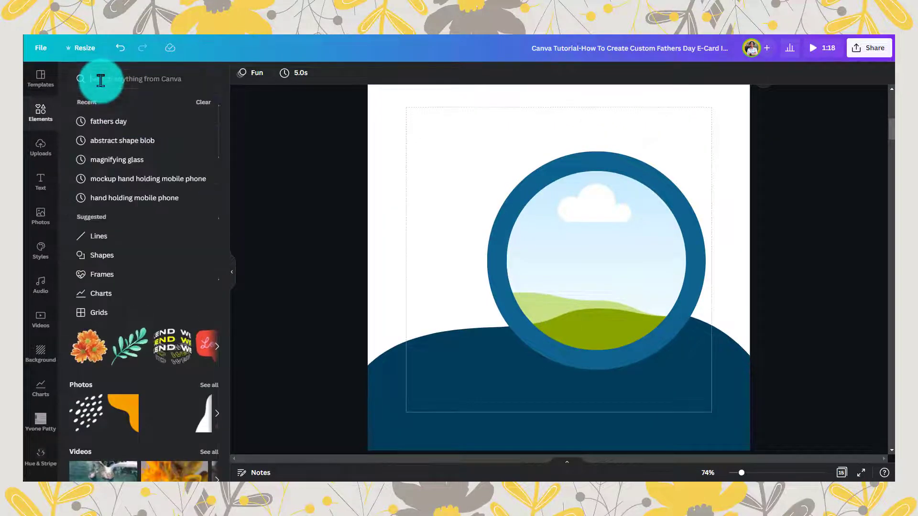
text(fathers)
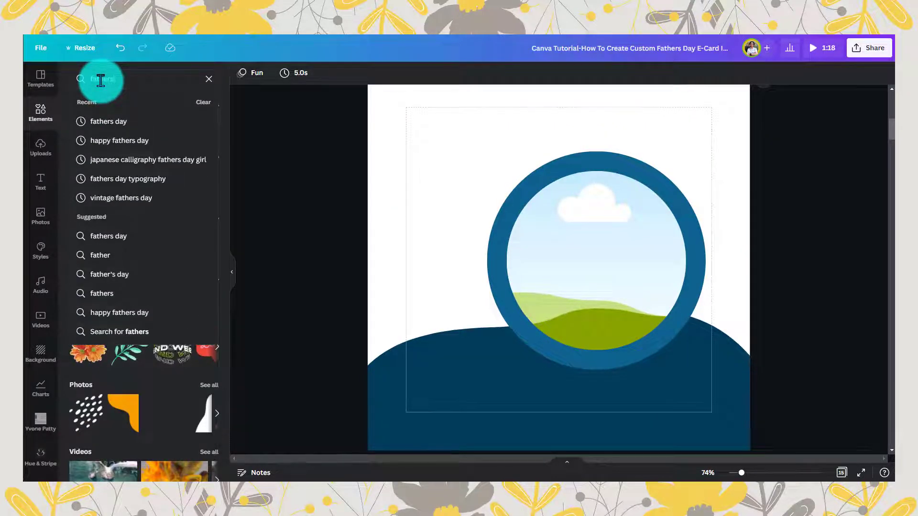
text( day whiskey)
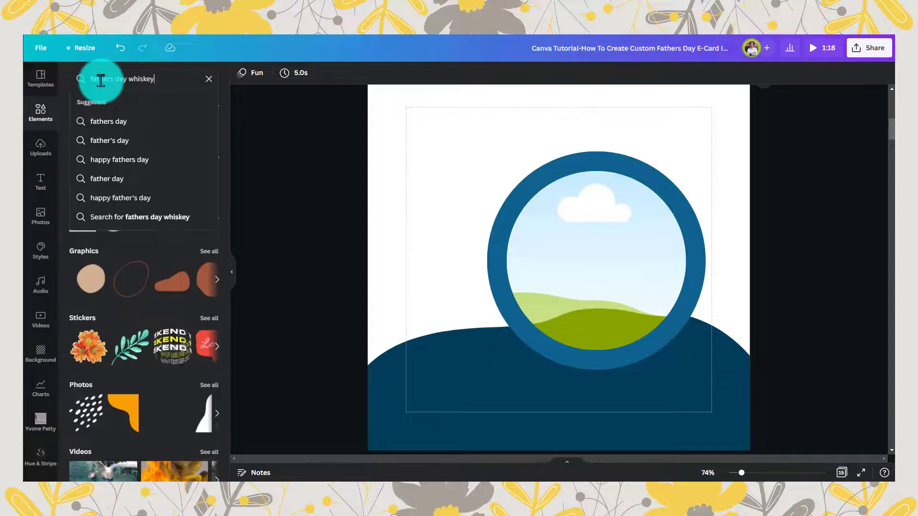
key(Return)
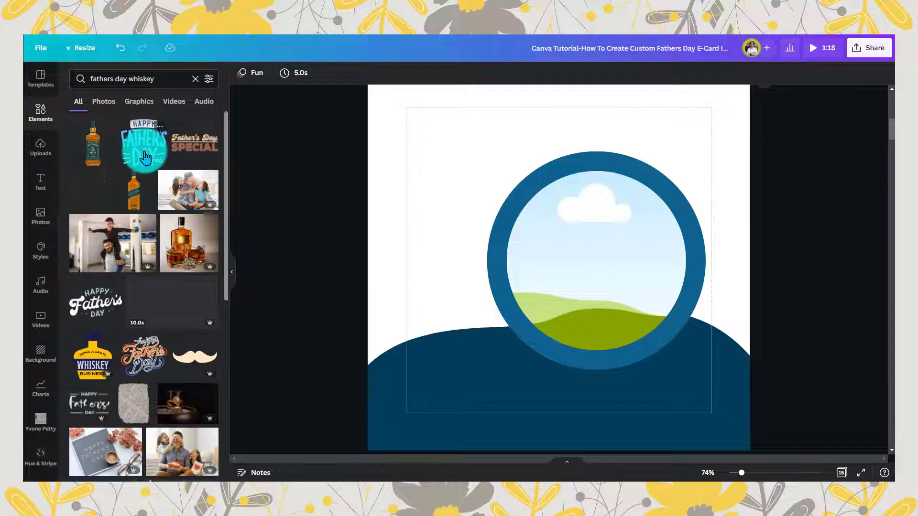
click(93, 152)
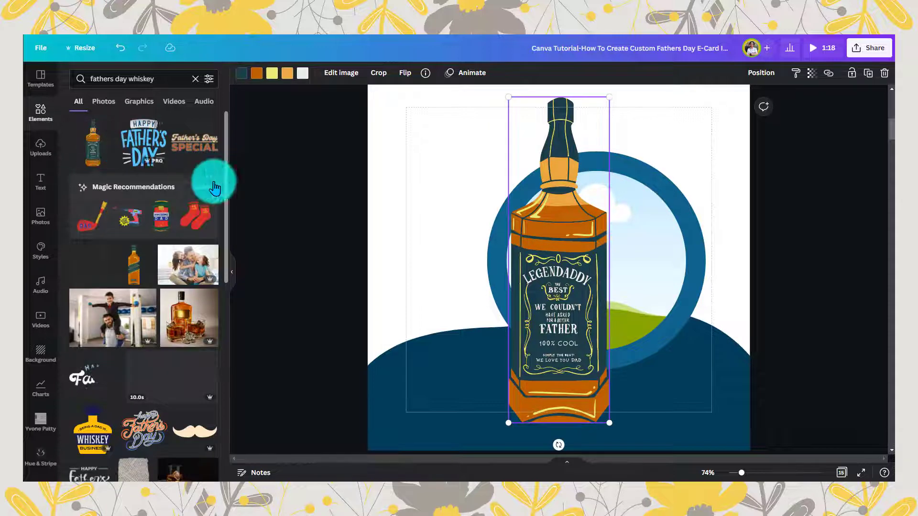
Move the whiskey bottle to the left of the circular frame and shrink it to fit within the page margins
click(232, 274)
drag(475, 262, 373, 260)
drag(421, 98, 403, 130)
drag(373, 213, 376, 199)
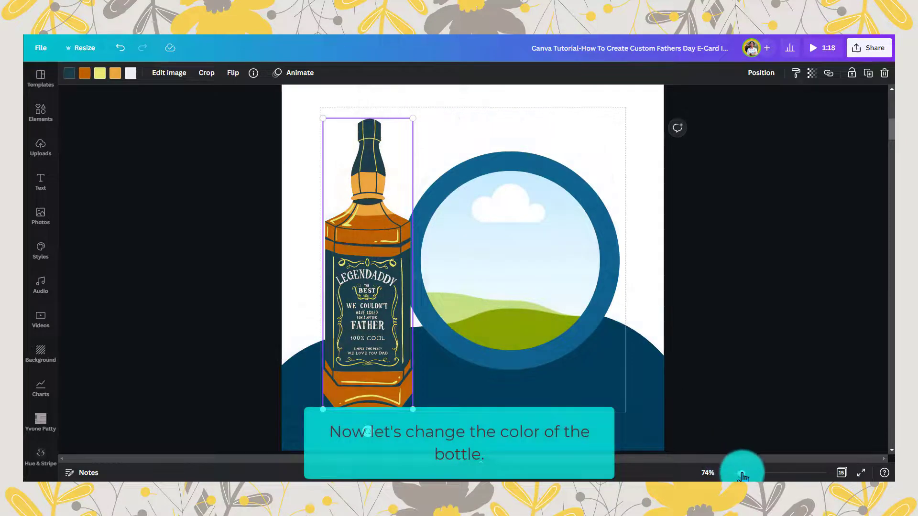
Copy the hex code #01C2DE from the cyan palette circle on page 1
drag(742, 476, 741, 474)
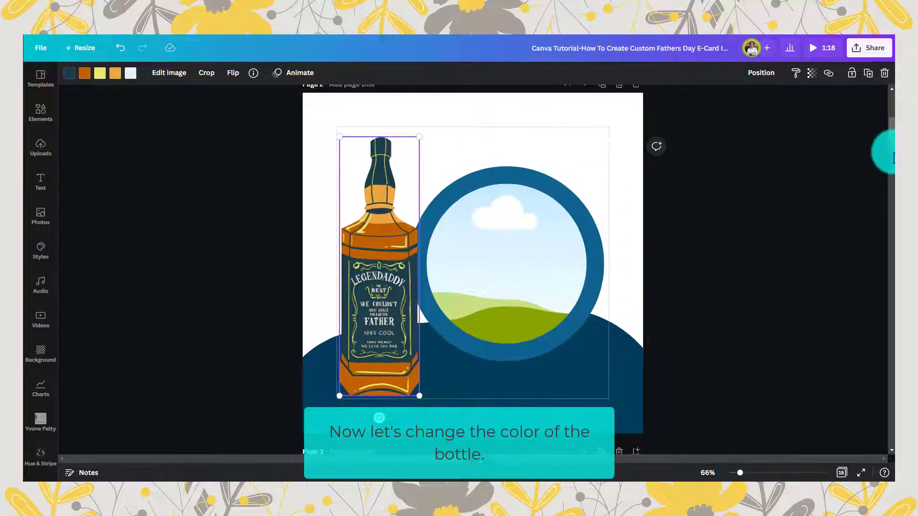
scroll(892, 123, up, 5)
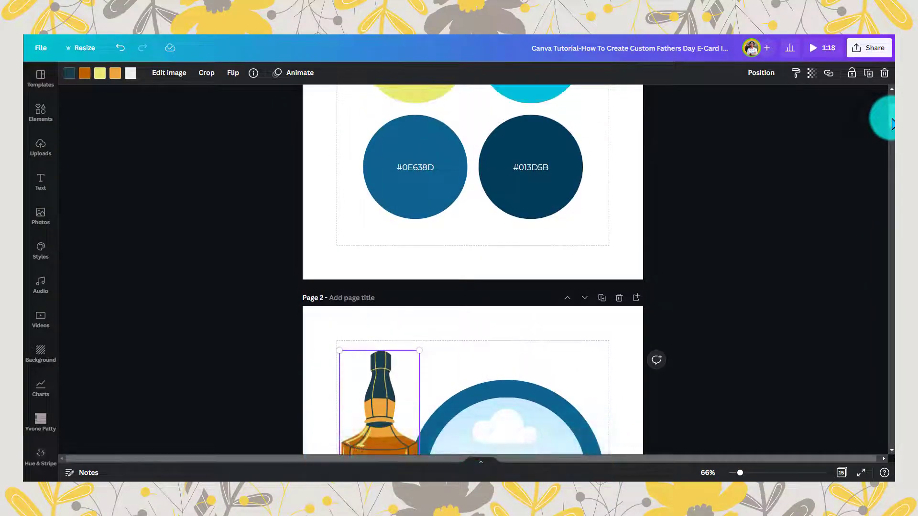
scroll(892, 123, up, 2)
scroll(892, 121, up, 1)
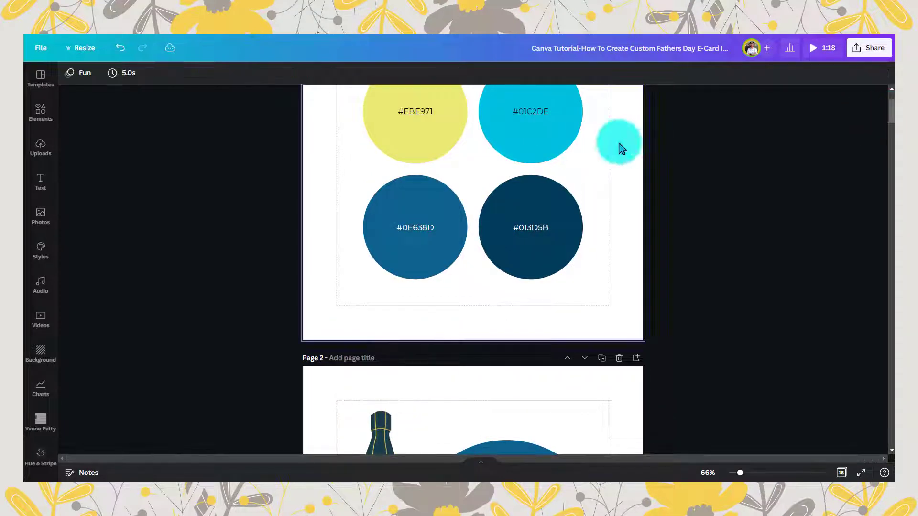
click(548, 133)
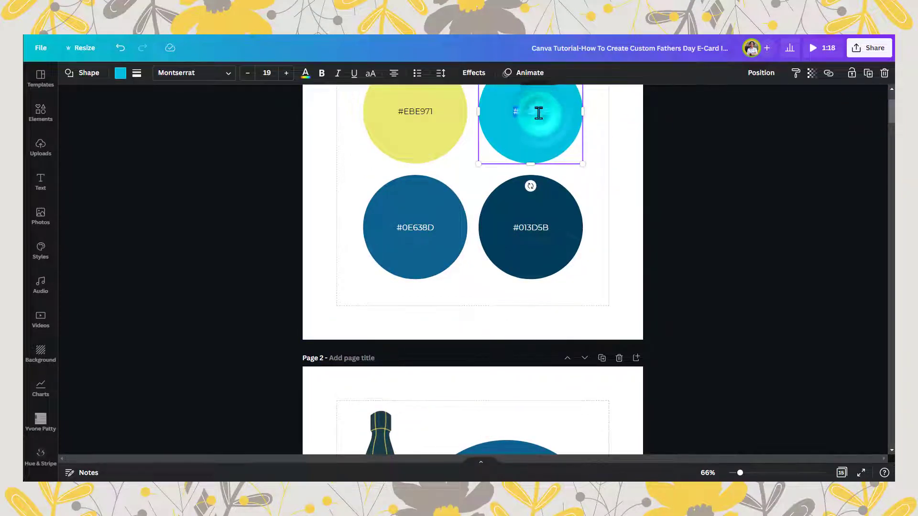
double_click(538, 113)
key(ctrl+c)
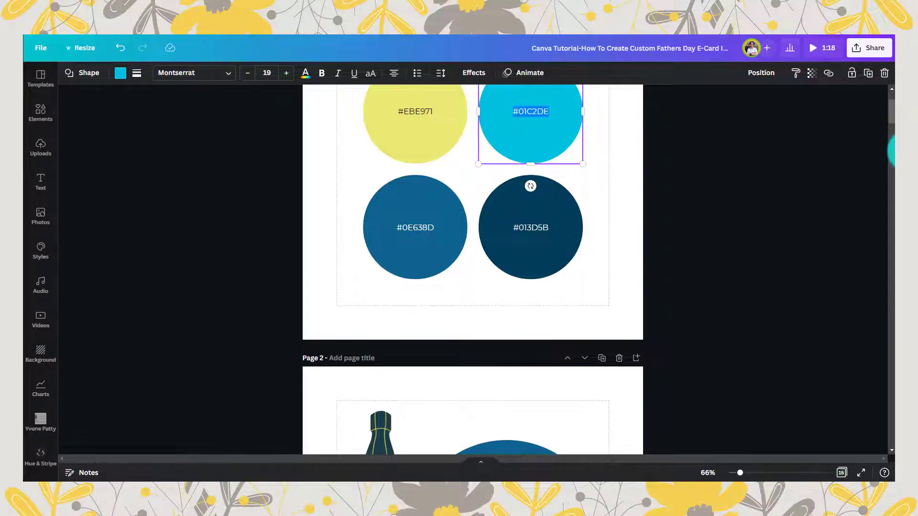
Replace the dark orange color of the whiskey bottle on page 2 with the copied color #01C2DE
scroll(892, 119, down, 5)
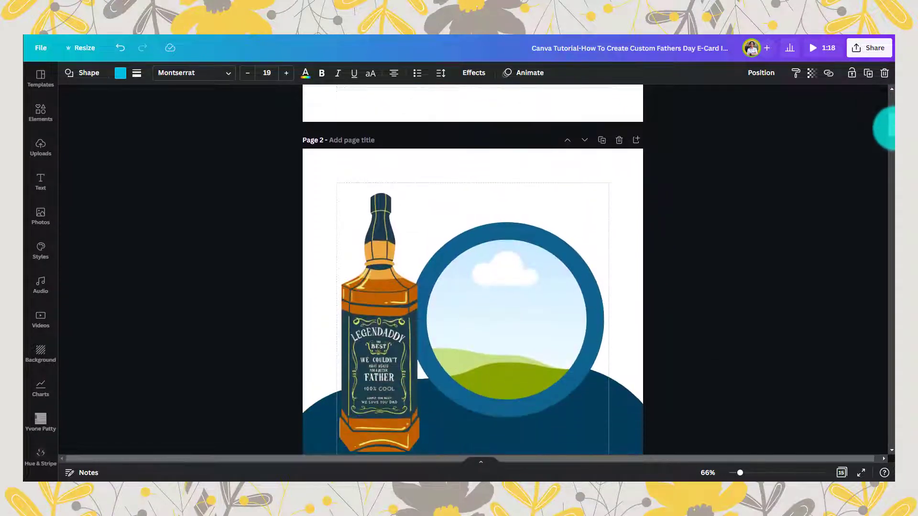
drag(893, 128, 893, 130)
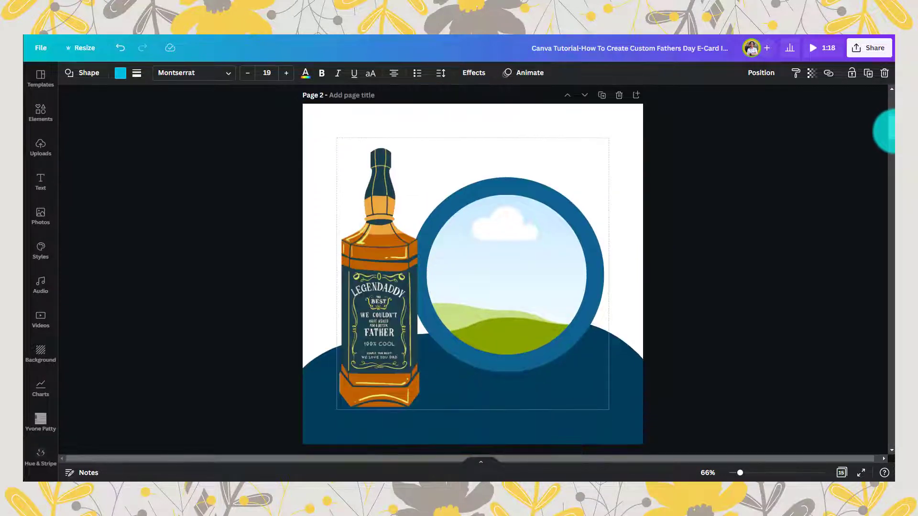
click(390, 269)
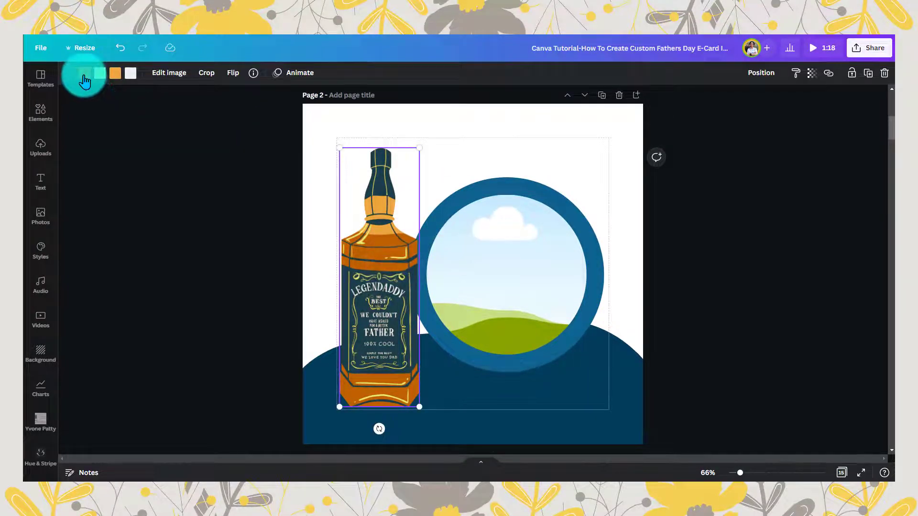
click(84, 74)
triple_click(97, 77)
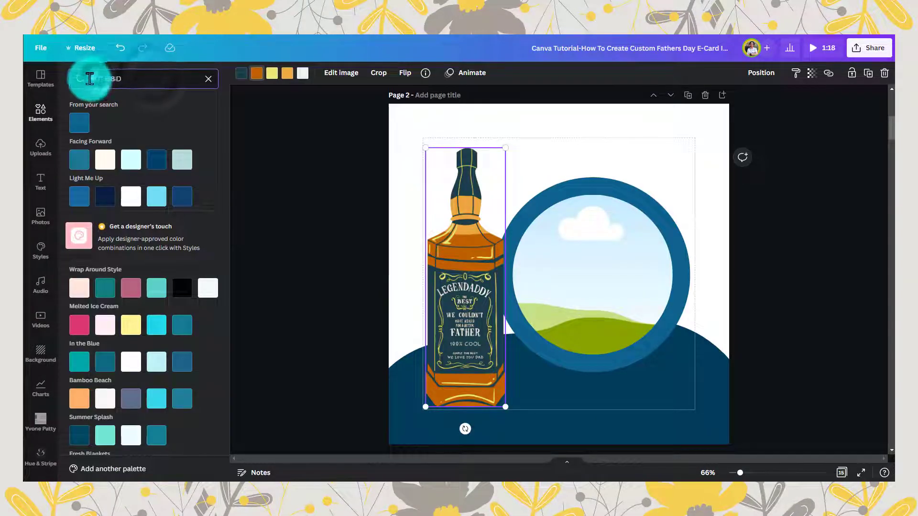
drag(90, 78, 142, 81)
key(ctrl+v)
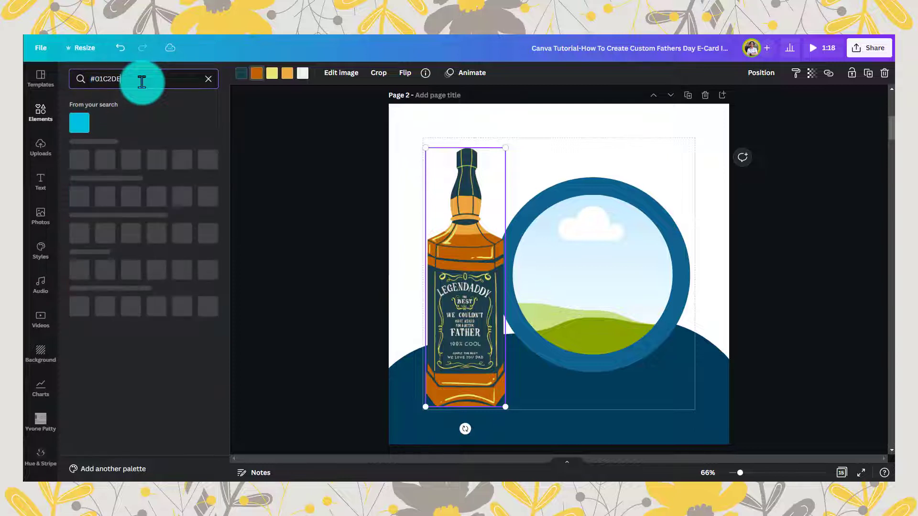
click(84, 123)
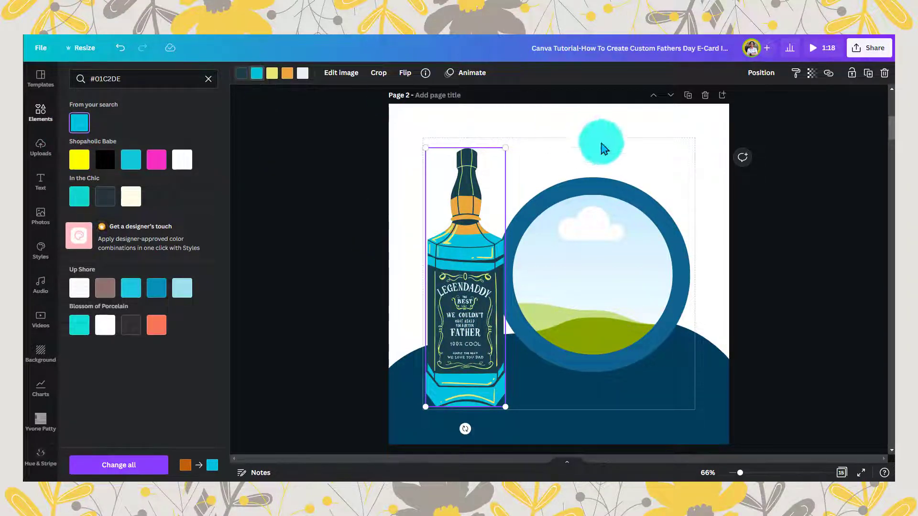
Copy the hex code #0E638D from the medium-blue palette circle on page 1
scroll(890, 129, up, 5)
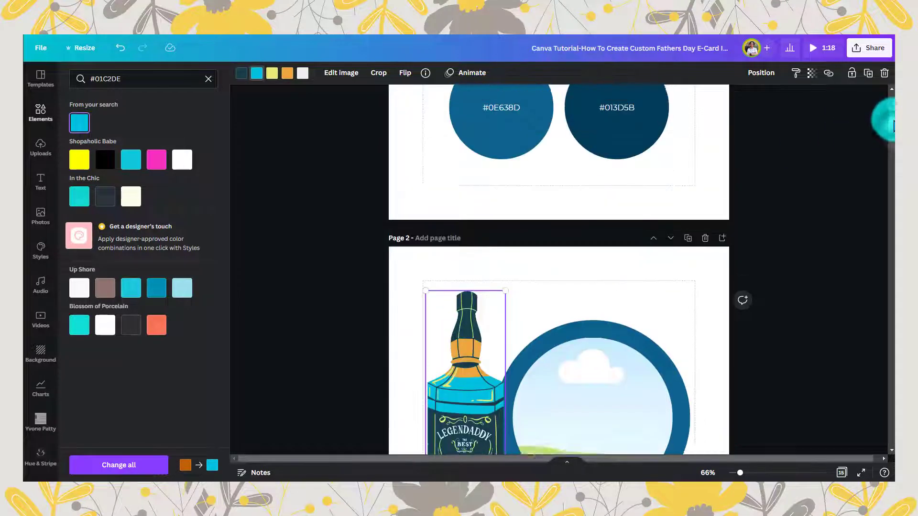
key(Escape)
click(419, 153)
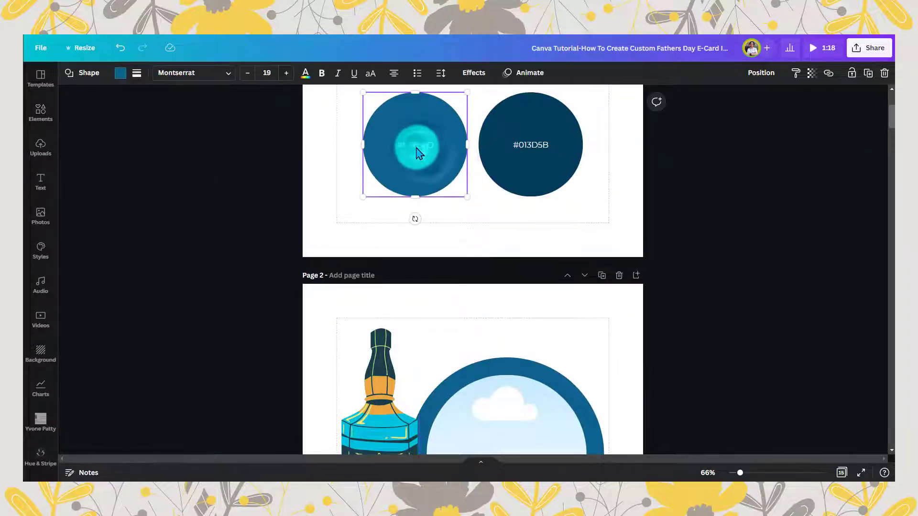
double_click(415, 146)
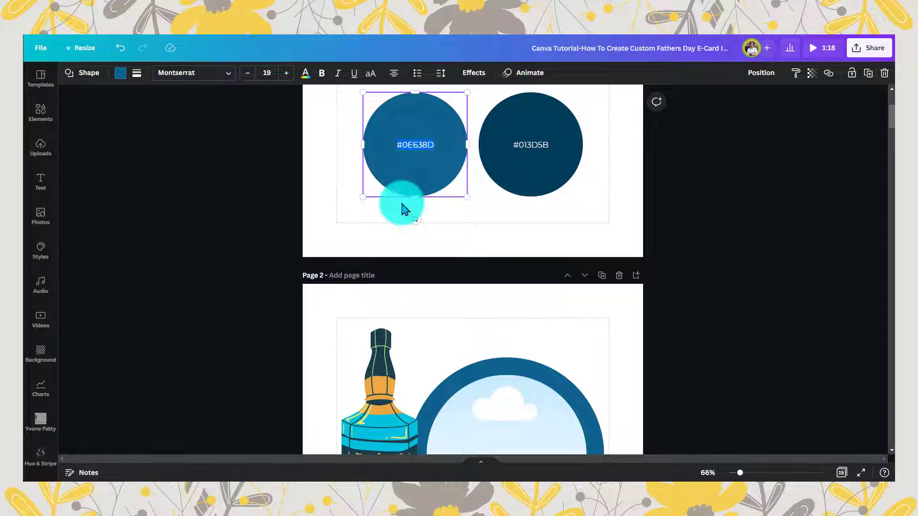
Replace the dark teal color of the bottle's label, cap and outlines with #0E638D
scroll(400, 232, down, 2)
click(397, 243)
scroll(399, 239, down, 1)
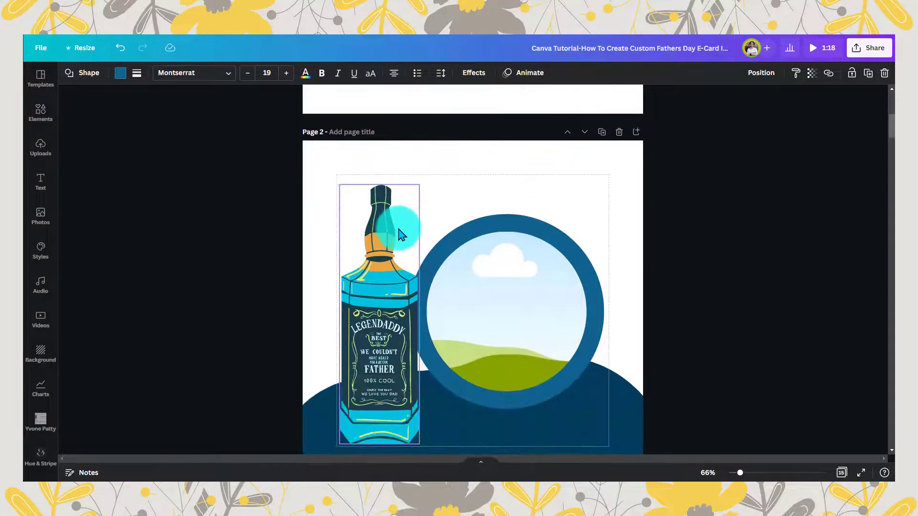
scroll(400, 234, down, 1)
click(363, 245)
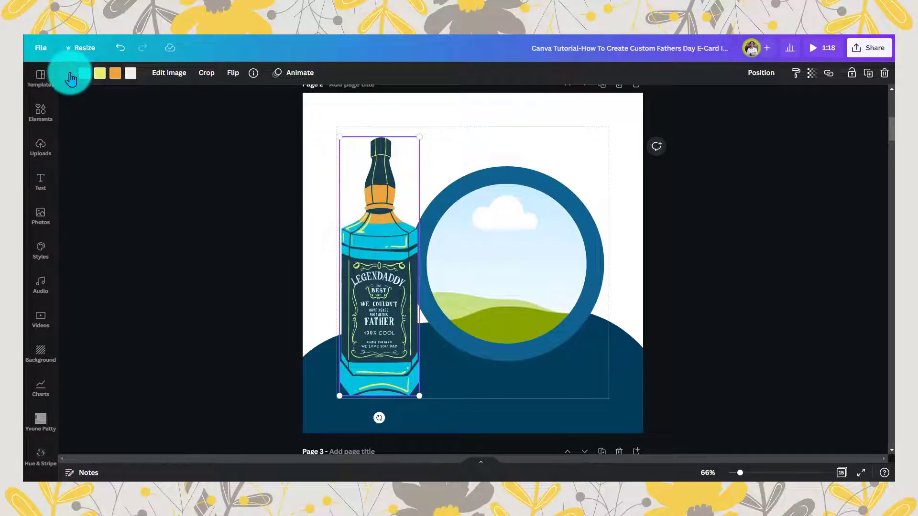
click(71, 76)
drag(139, 79, 78, 83)
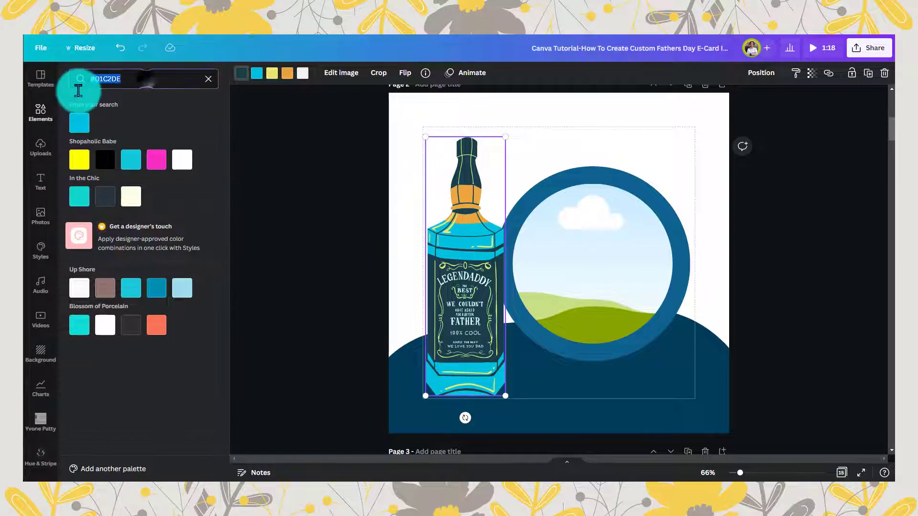
text(#0E638D)
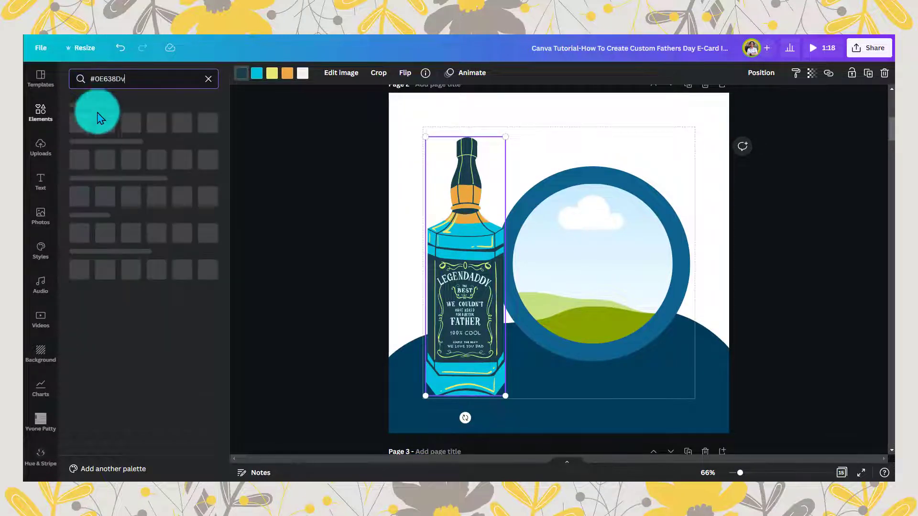
text(v)
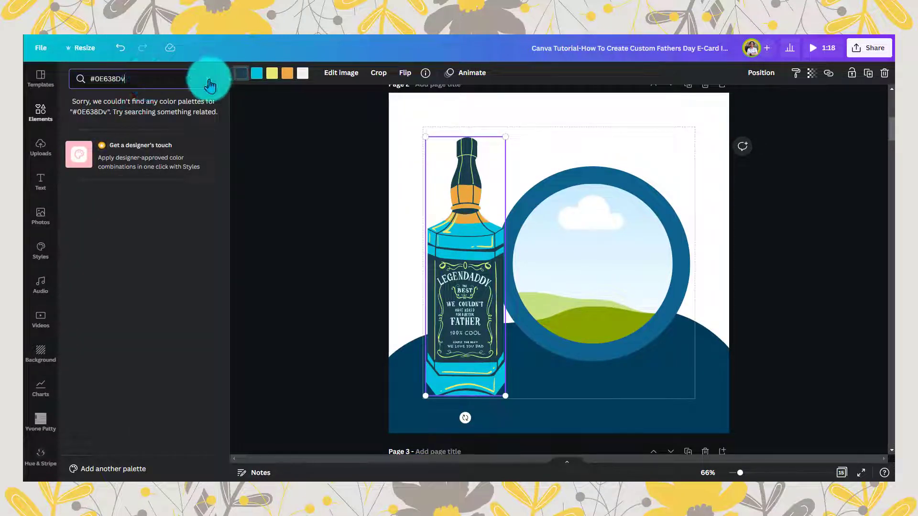
click(208, 79)
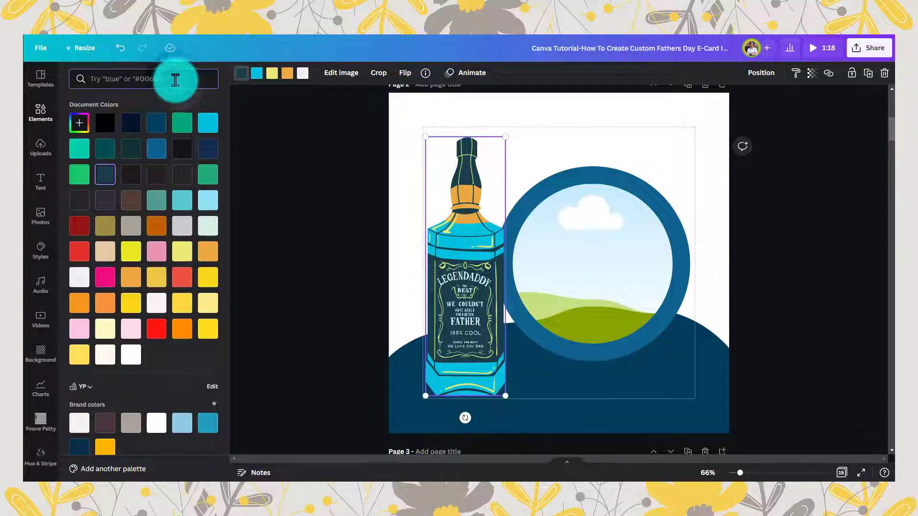
key(Return)
click(79, 123)
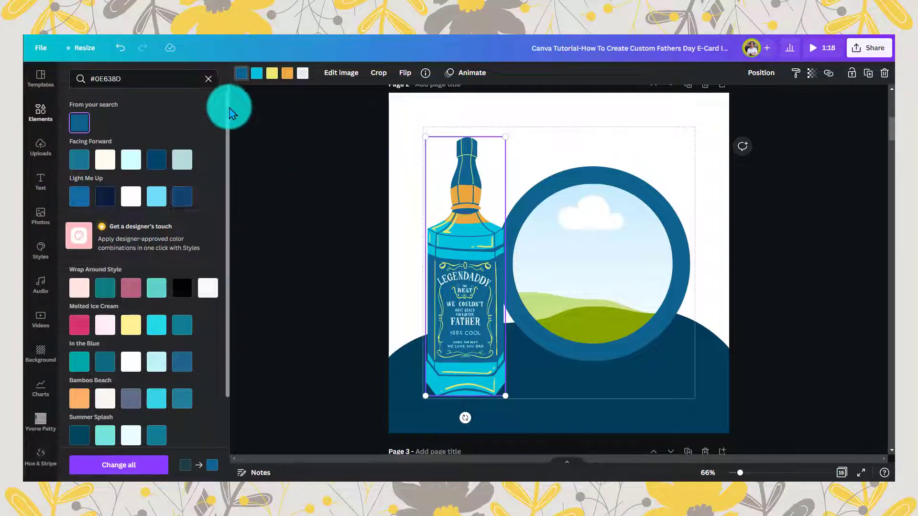
click(266, 115)
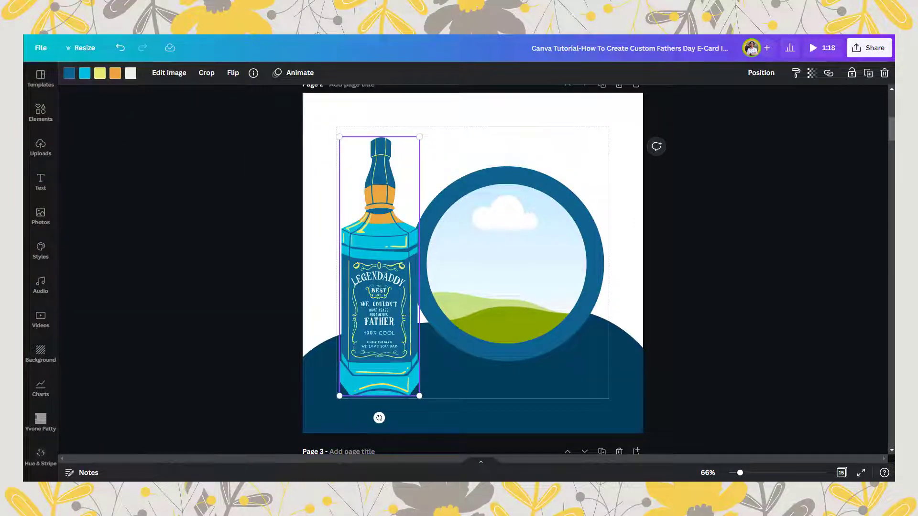
Copy the hex code #013D5B from the navy palette circle on page 1
click(231, 342)
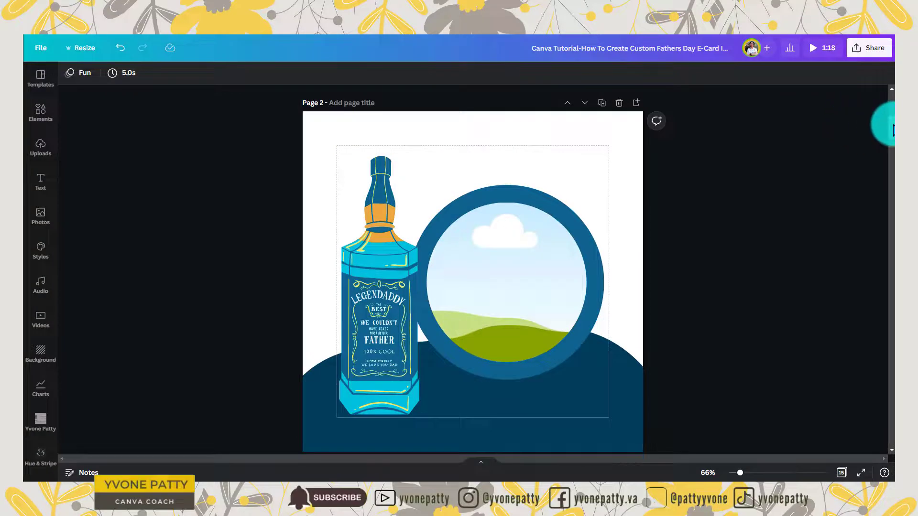
drag(892, 124, 892, 109)
click(549, 183)
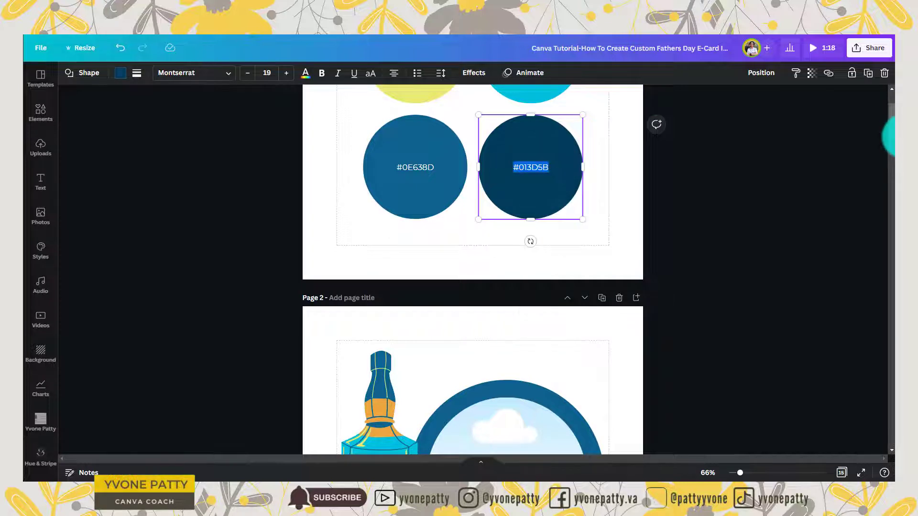
Replace the orange color on the neck of the whiskey bottle on page 2 with #013D5B
scroll(891, 122, down, 4)
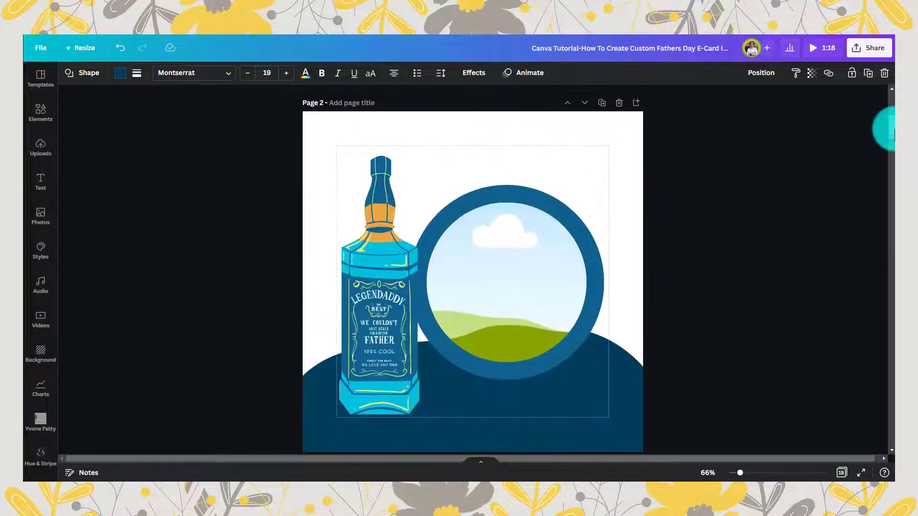
click(656, 205)
click(364, 258)
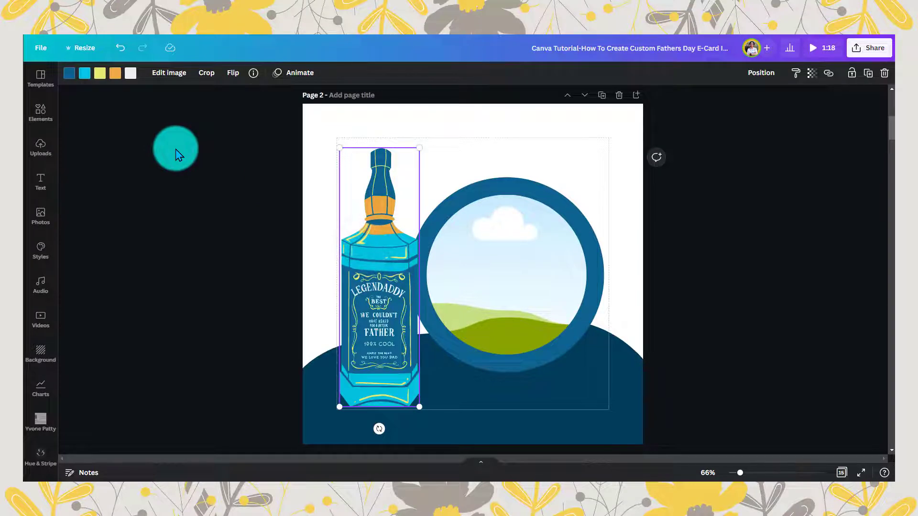
click(115, 74)
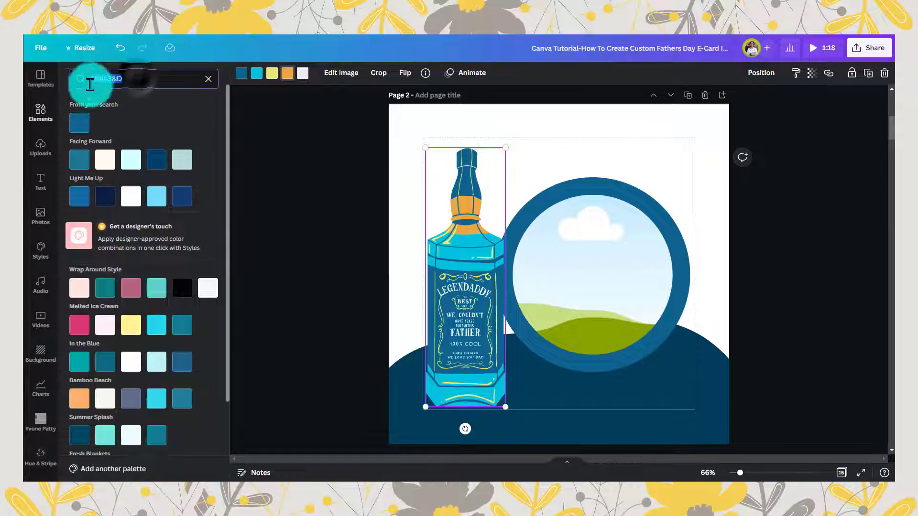
triple_click(107, 78)
text(#013D5B)
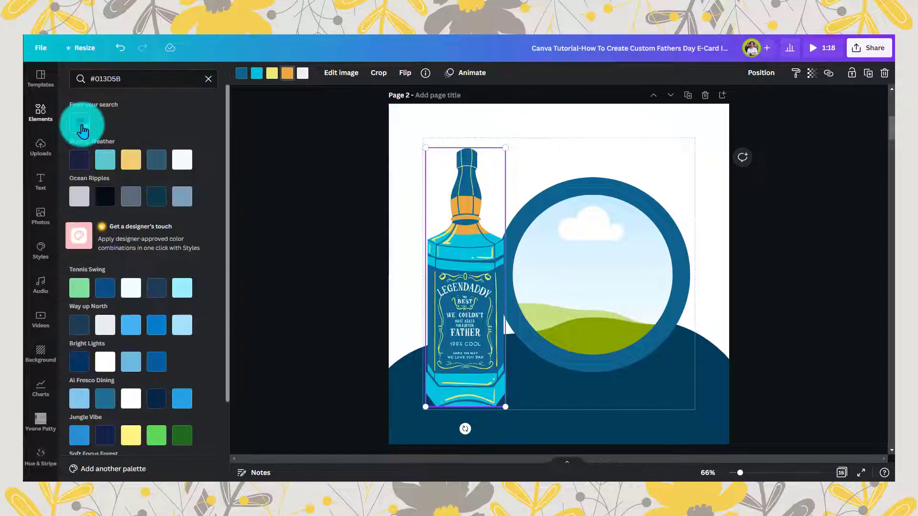
click(80, 123)
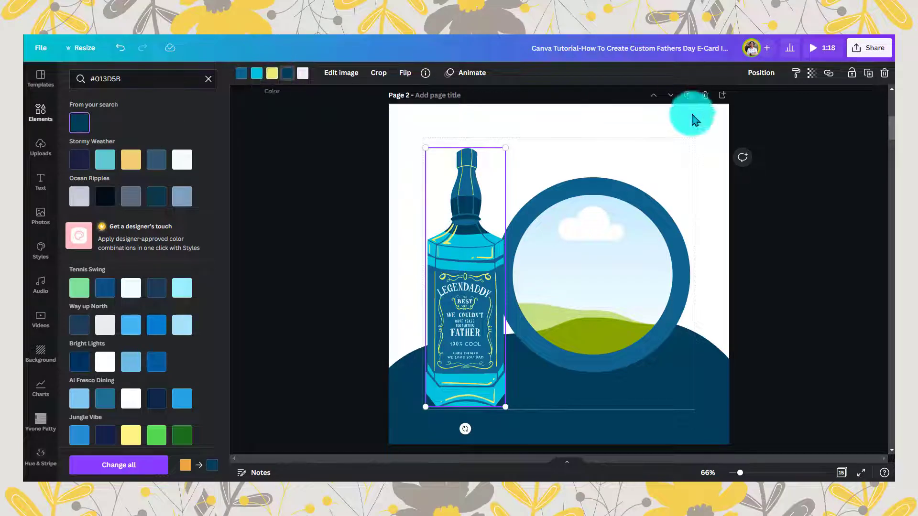
click(705, 139)
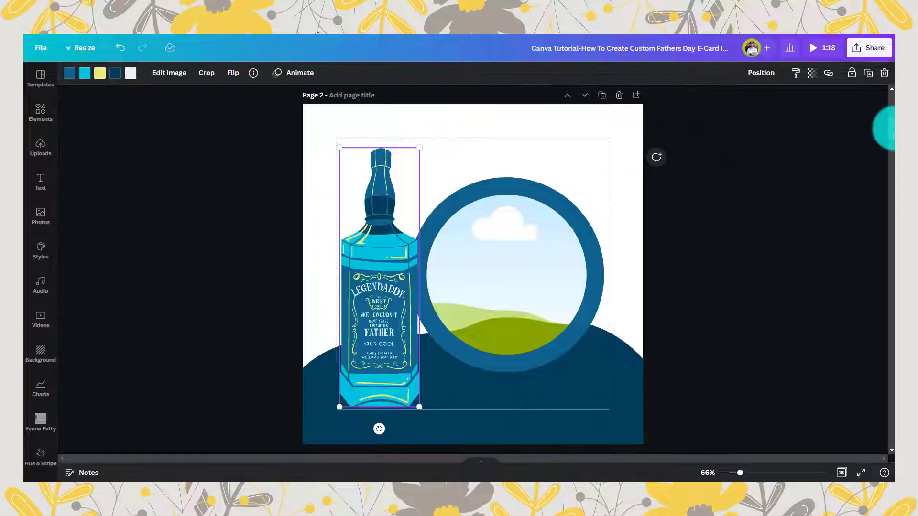
Copy the hex code #EBE971 from the yellow palette circle on page 1
scroll(890, 133, up, 6)
click(876, 113)
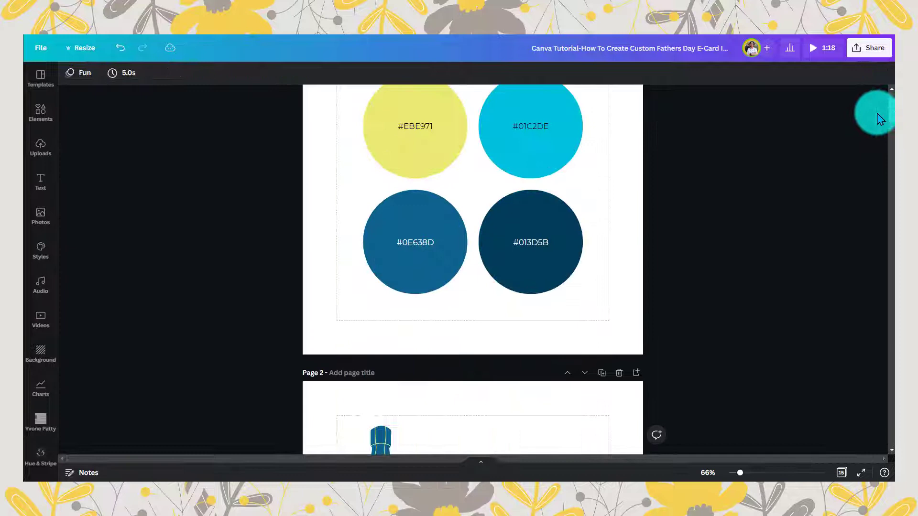
click(448, 137)
drag(444, 126, 384, 132)
key(ctrl+c)
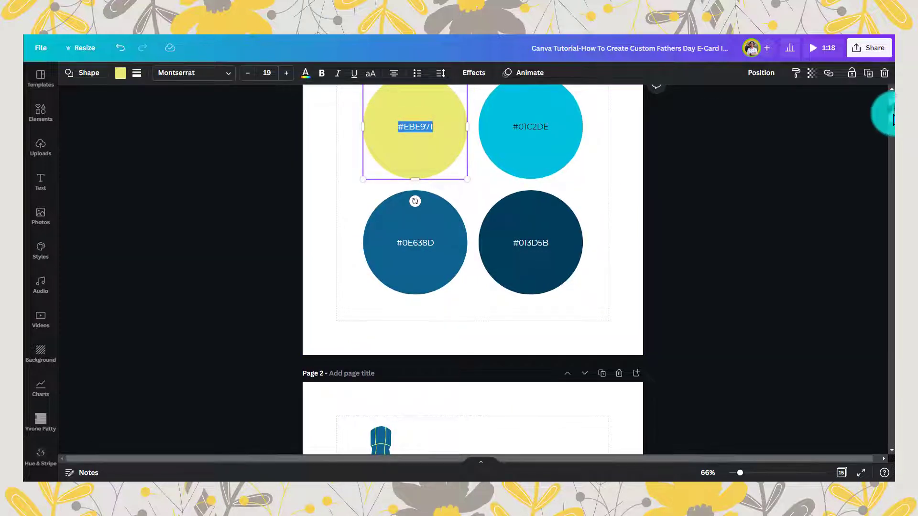
Replace the yellow color of the bottle's highlights and label ornaments on page 2 with #EBE971
scroll(890, 116, down, 5)
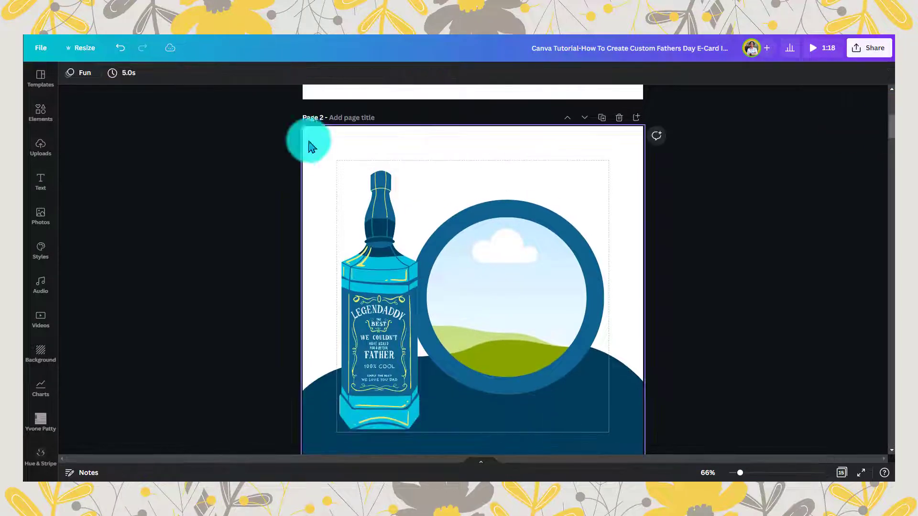
click(363, 239)
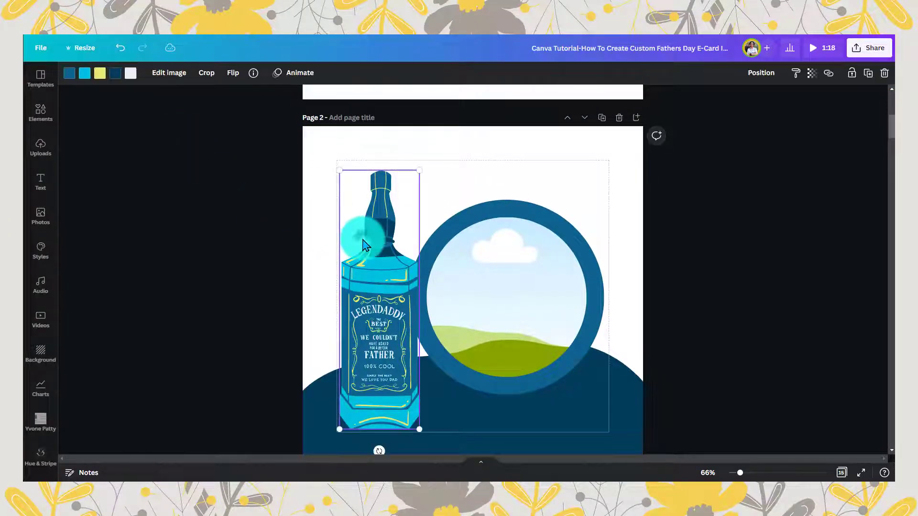
click(103, 74)
click(79, 79)
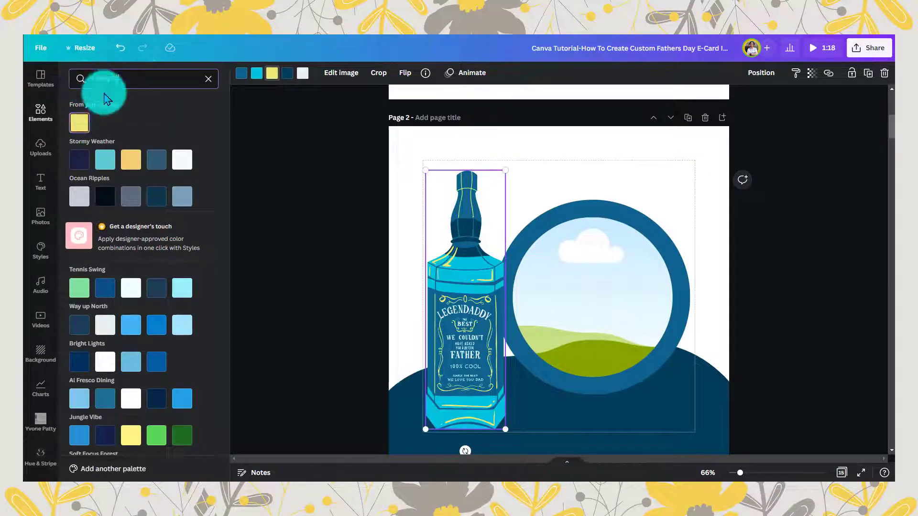
key(ctrl+v)
click(80, 126)
click(502, 139)
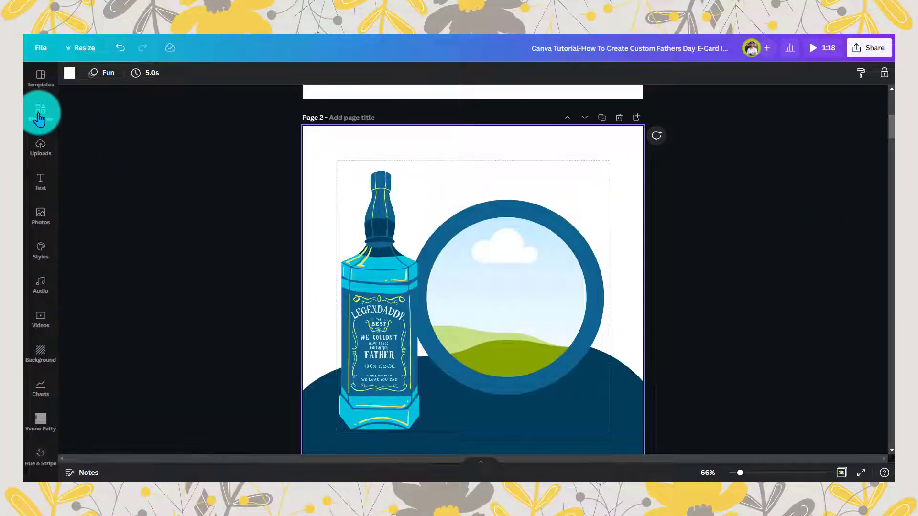
Search the elements library for "stars circle" in place of the whiskey search
click(41, 114)
click(173, 73)
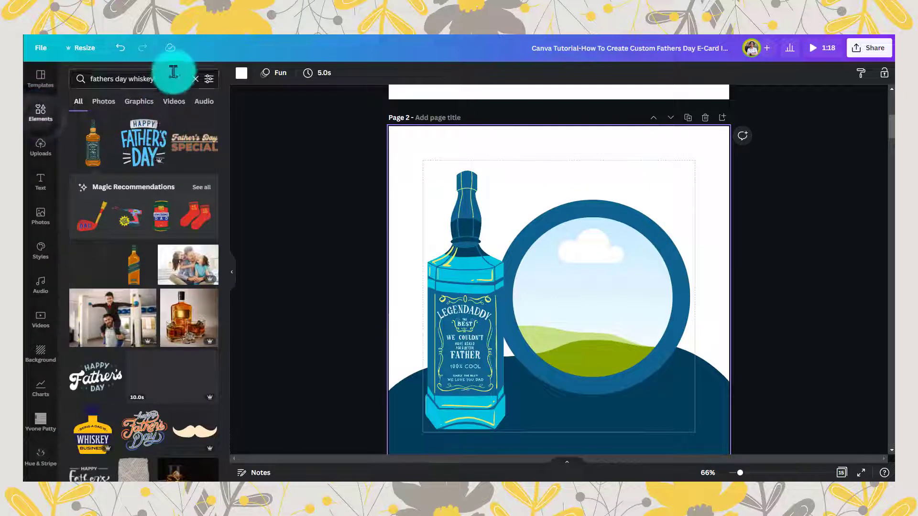
drag(171, 69, 84, 70)
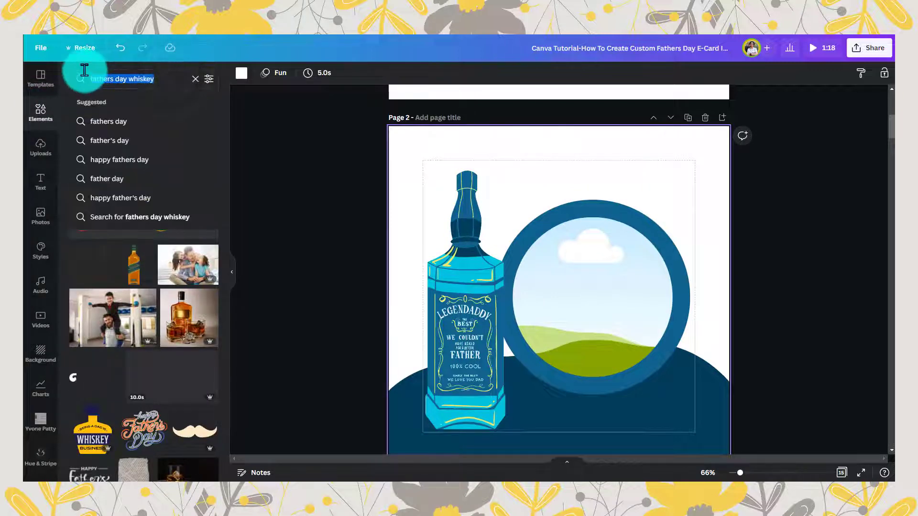
key(BackSpace)
text(stars)
key(Return)
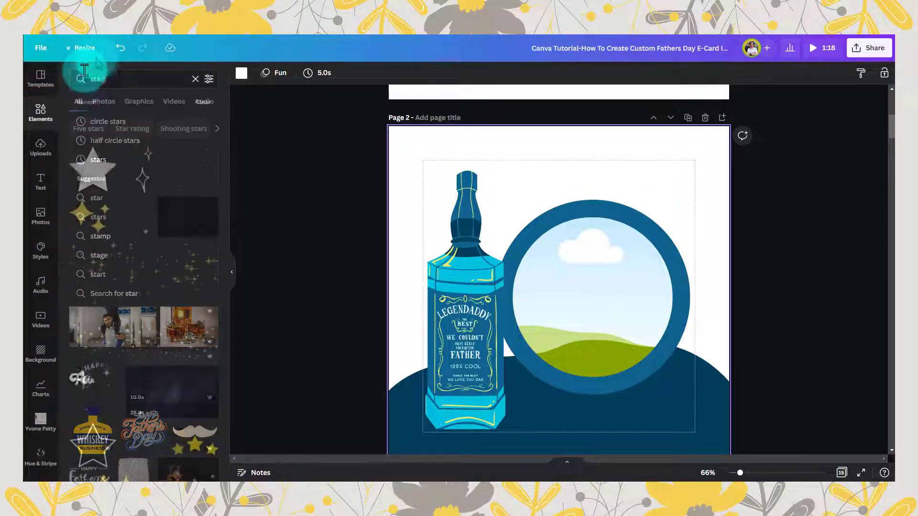
click(122, 74)
text(ci)
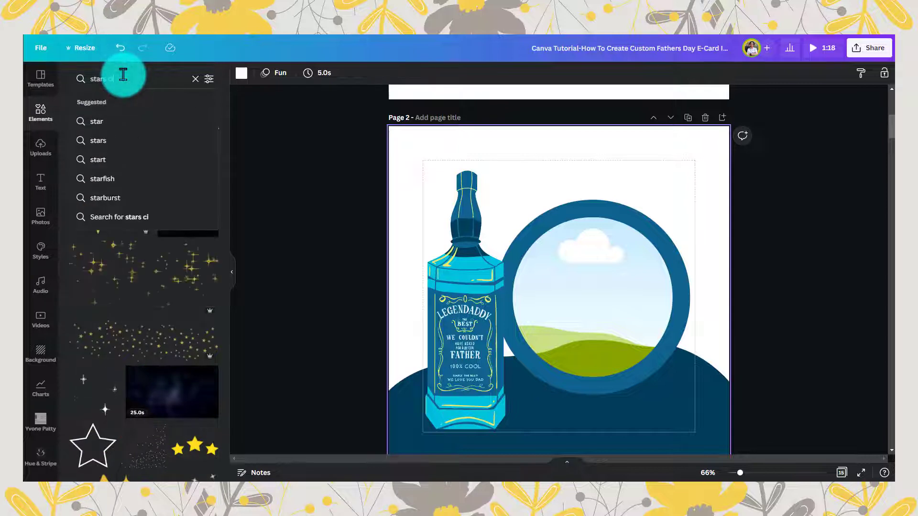
text(rcle)
key(Return)
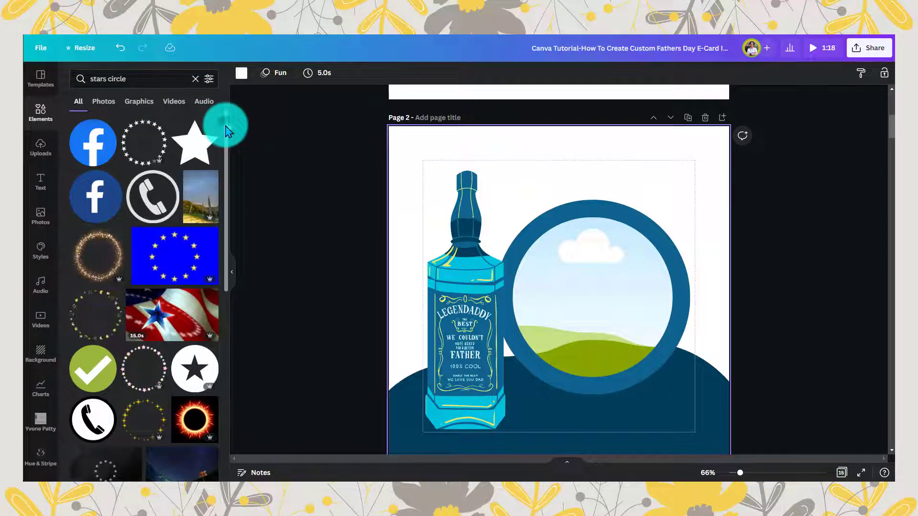
Add the light-blue sparkling star ring from the "stars circle frame" results and place it over the photo frame's blue ring
drag(225, 130, 233, 340)
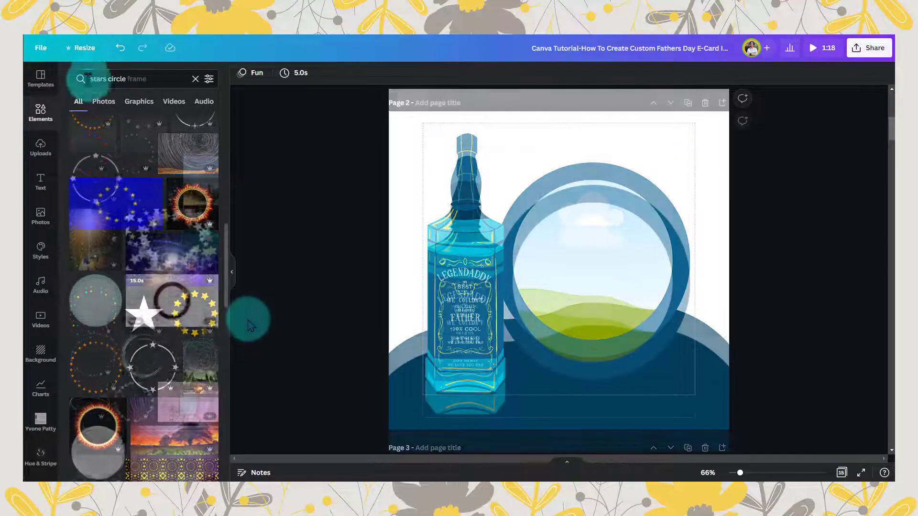
drag(246, 313, 253, 286)
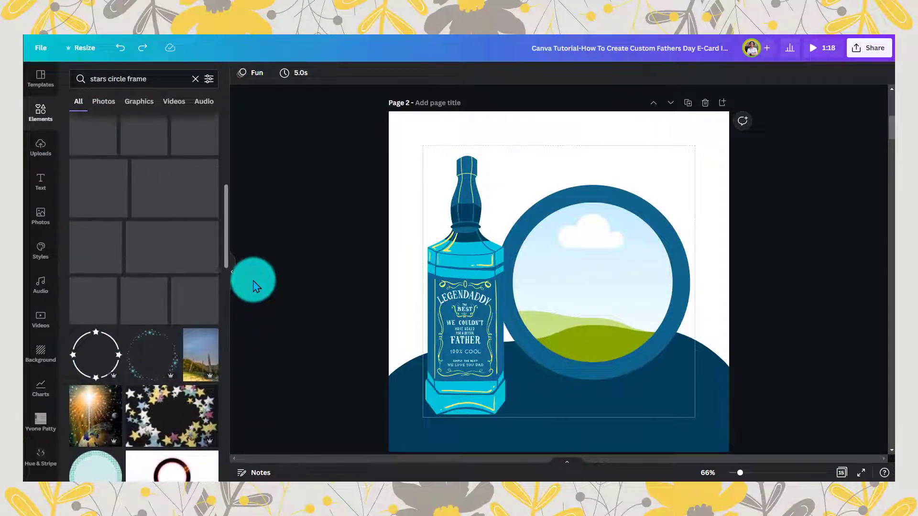
click(152, 340)
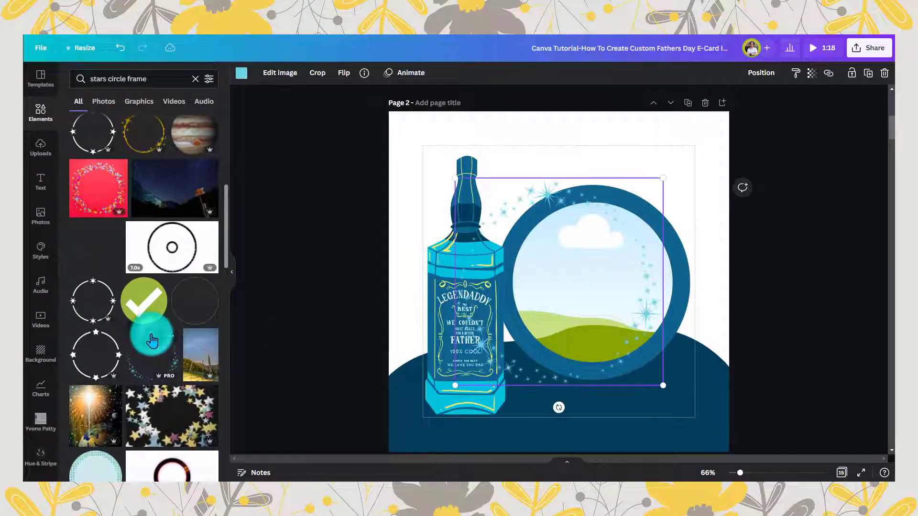
click(231, 271)
drag(504, 184, 522, 186)
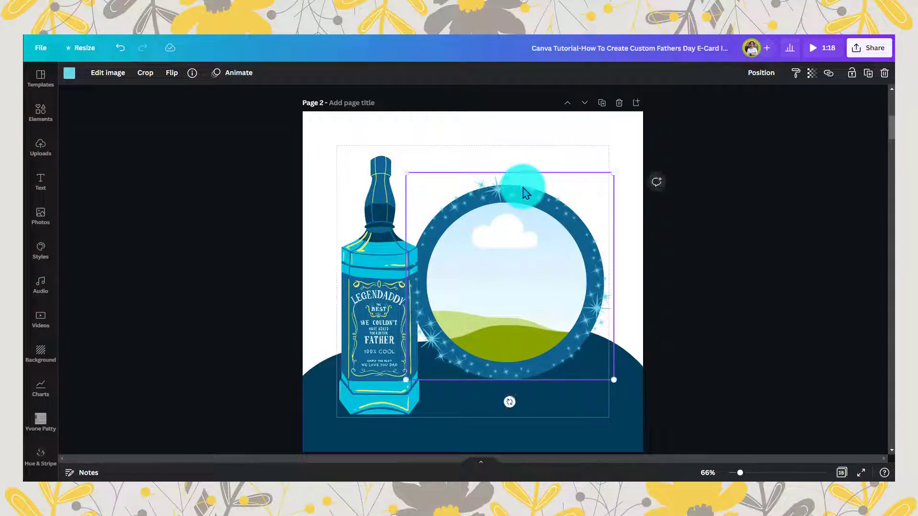
click(455, 135)
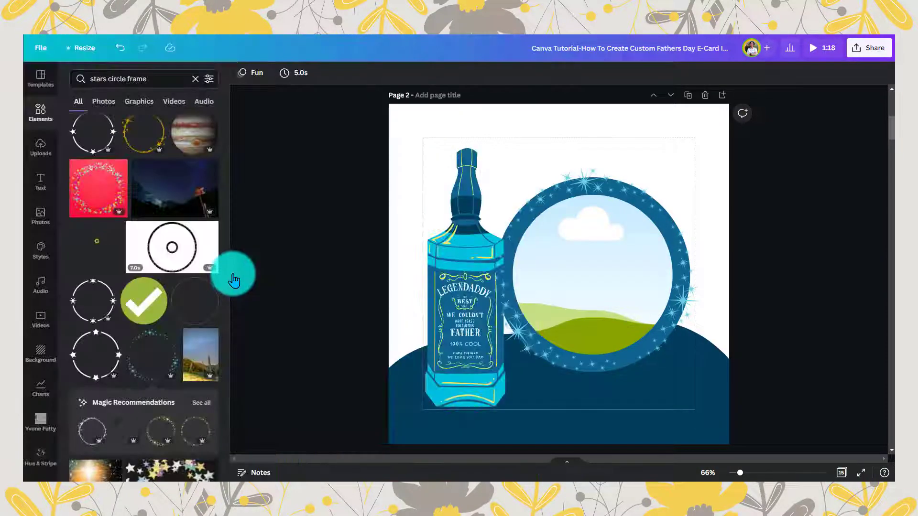
Search the elements library for "abstract blob line shape"
click(235, 274)
click(39, 110)
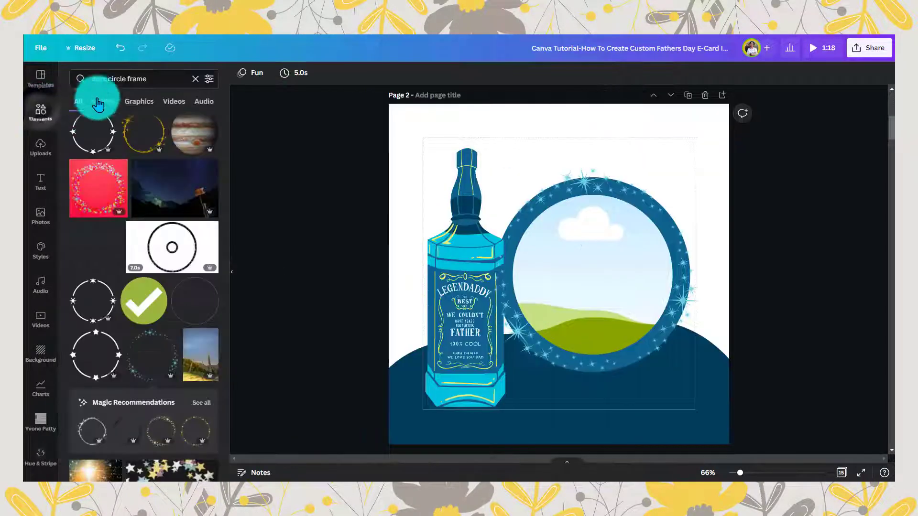
click(196, 79)
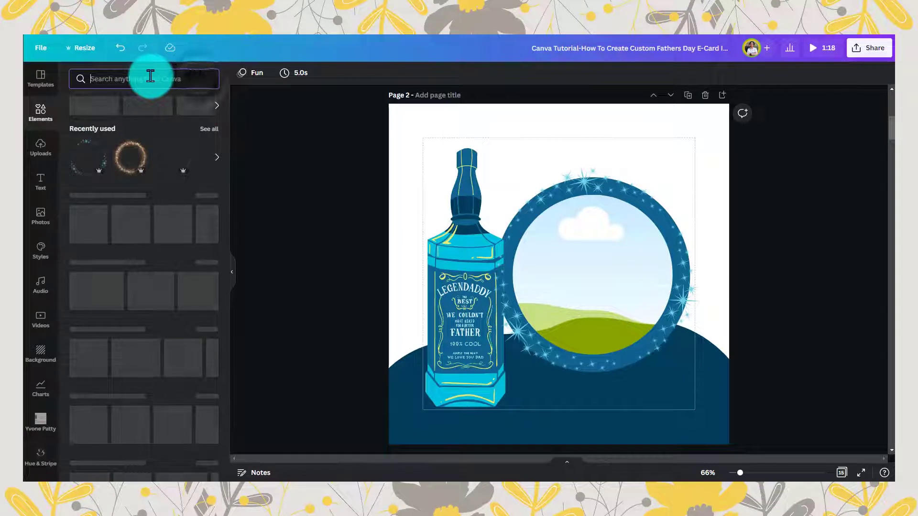
click(150, 76)
text(abstract)
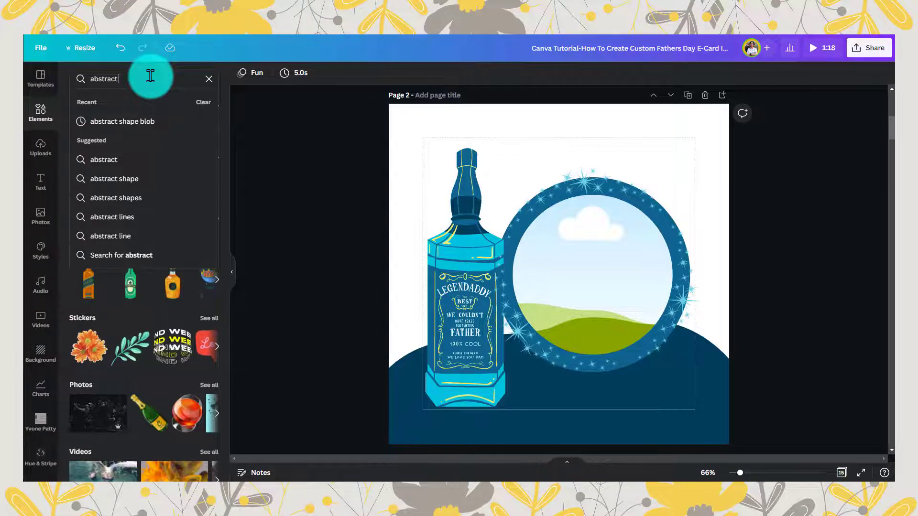
text( blob)
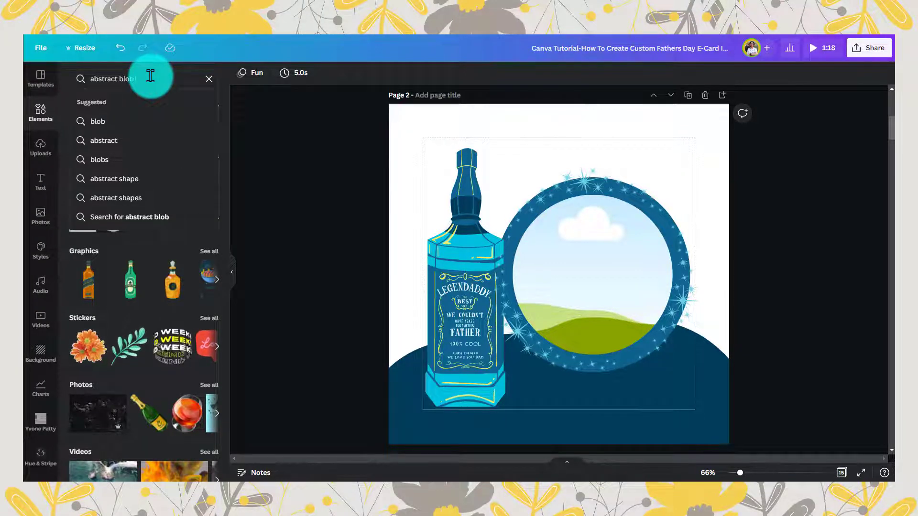
text( line shape)
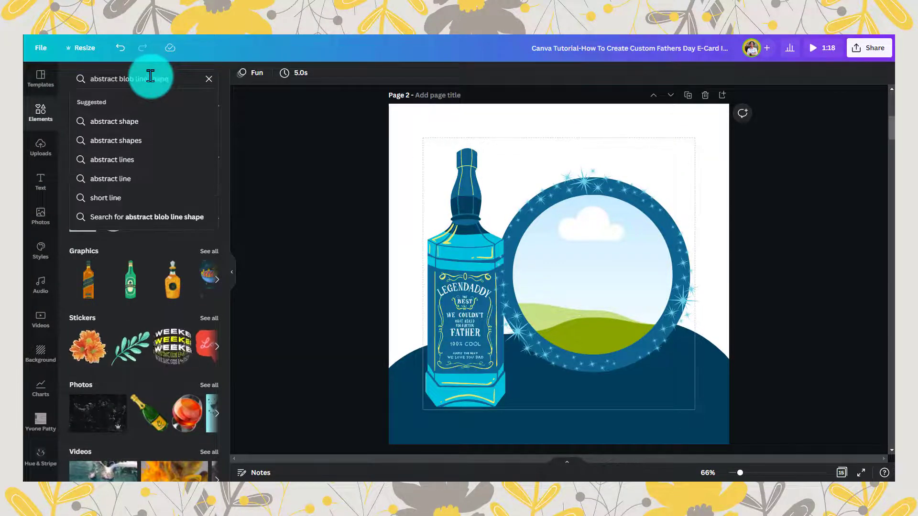
key(Return)
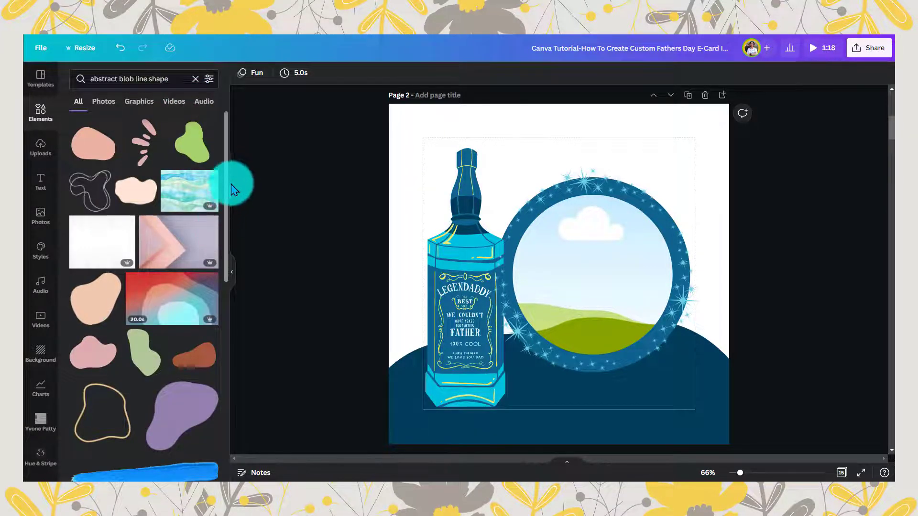
Limit the results to graphics, add the thin gray multi-line blob outline to page 2 and view its details
drag(227, 122, 222, 174)
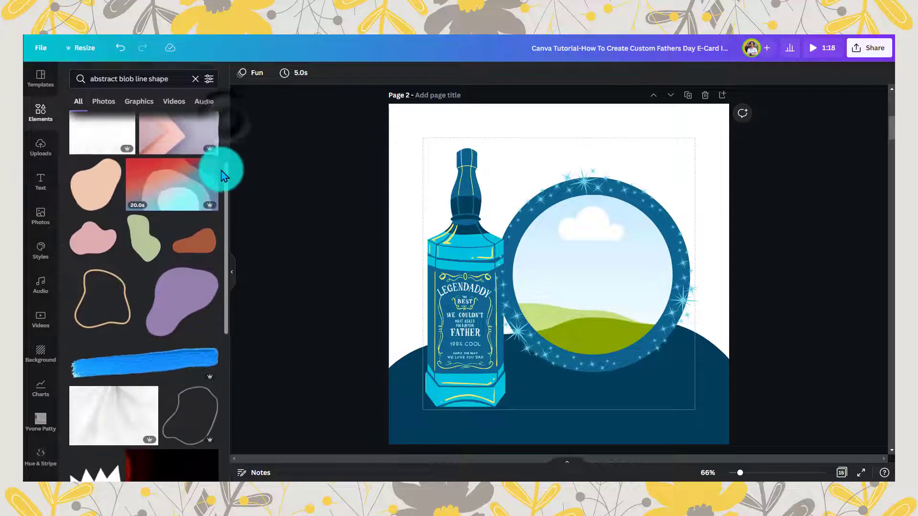
click(132, 103)
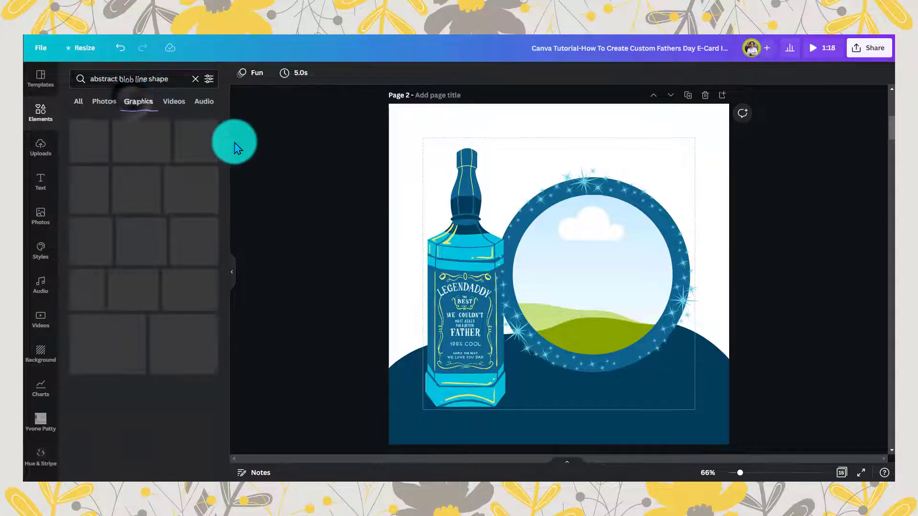
drag(227, 130, 237, 357)
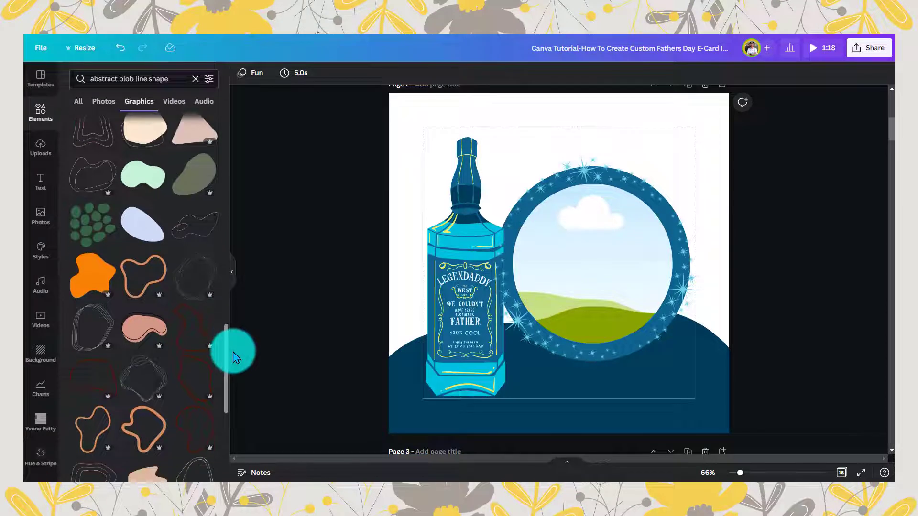
click(193, 264)
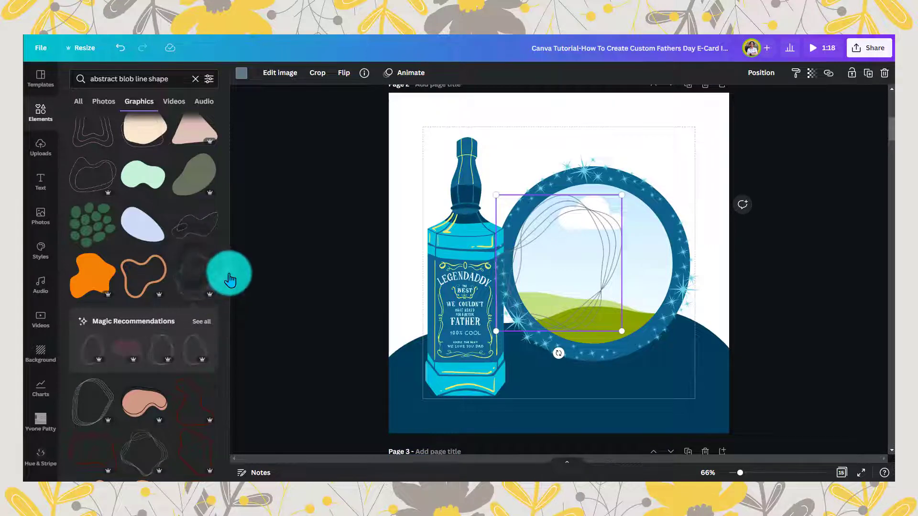
click(211, 261)
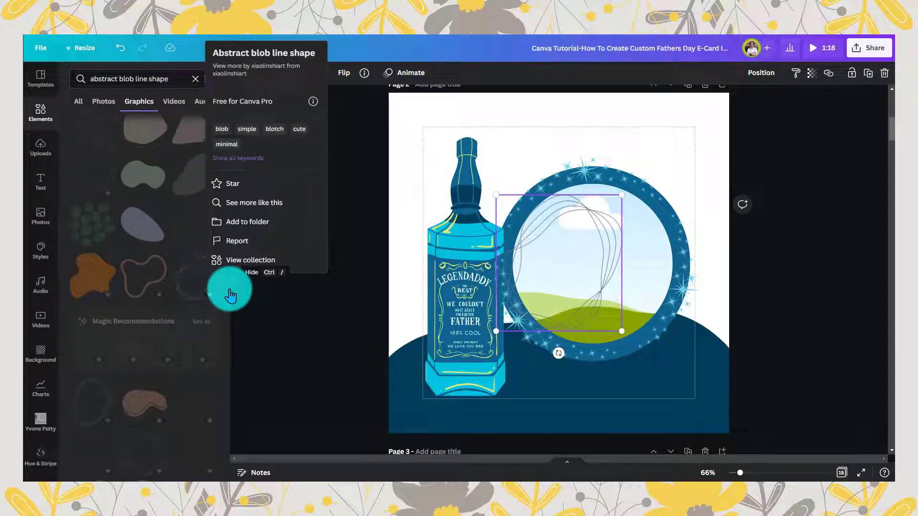
click(271, 308)
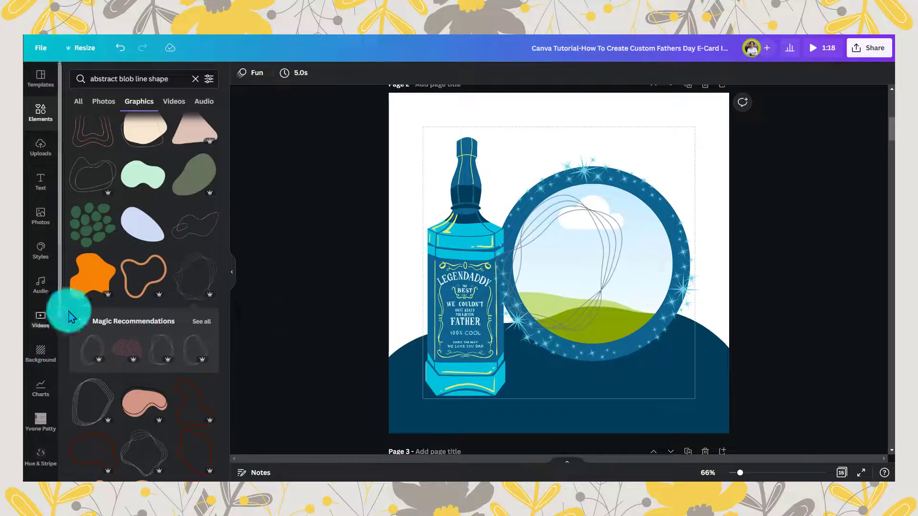
Enlarge and rotate the gray multi-line blob outline so it wraps around the bottle and photo frame, extending past the page edges
click(232, 272)
click(471, 216)
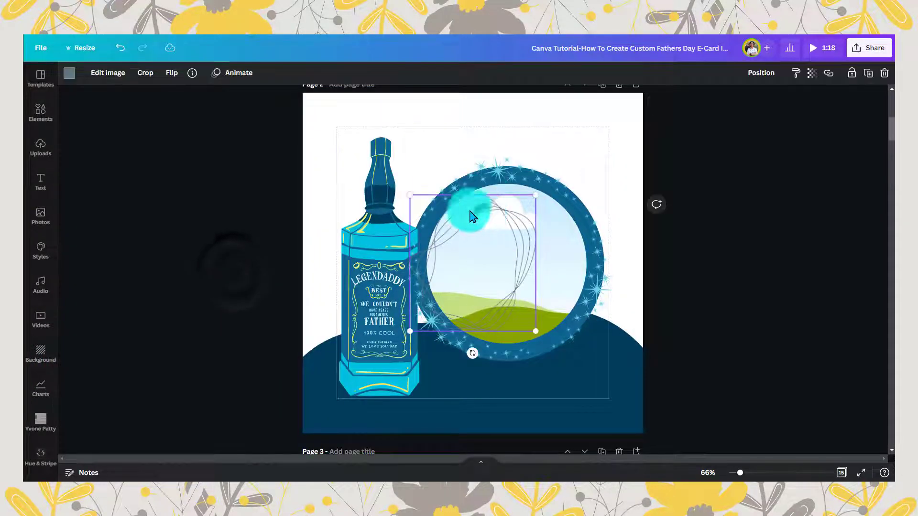
drag(410, 195, 326, 104)
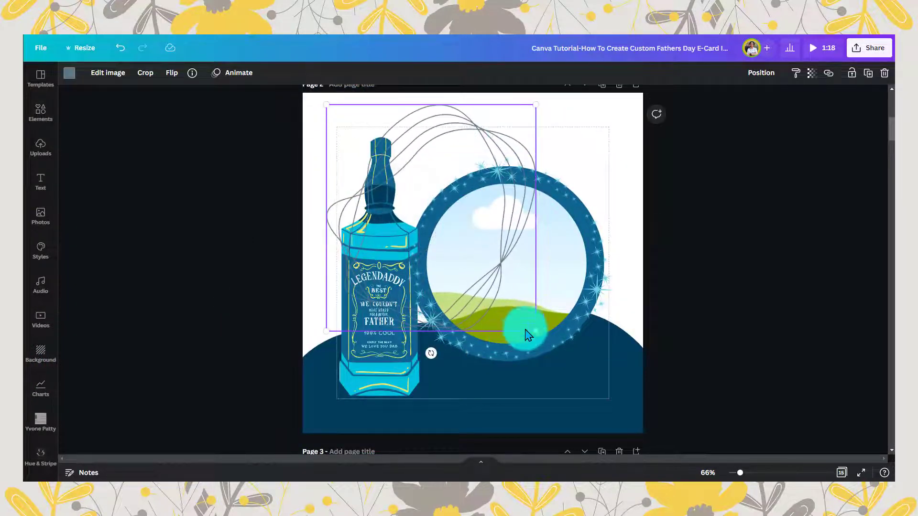
drag(526, 329, 608, 394)
drag(465, 421, 569, 387)
drag(665, 286, 712, 306)
drag(605, 407, 408, 380)
drag(708, 215, 746, 211)
drag(492, 412, 472, 427)
drag(367, 416, 623, 289)
drag(629, 238, 613, 233)
drag(682, 138, 701, 129)
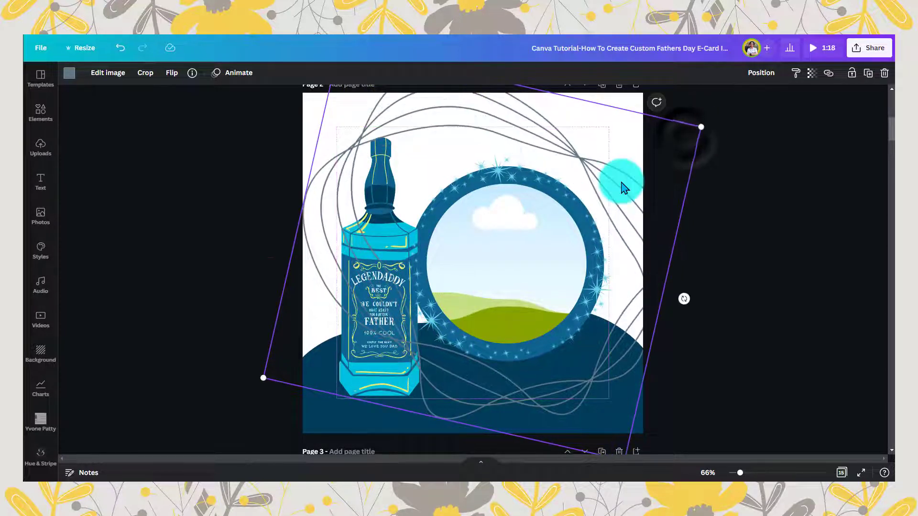
drag(614, 180, 616, 191)
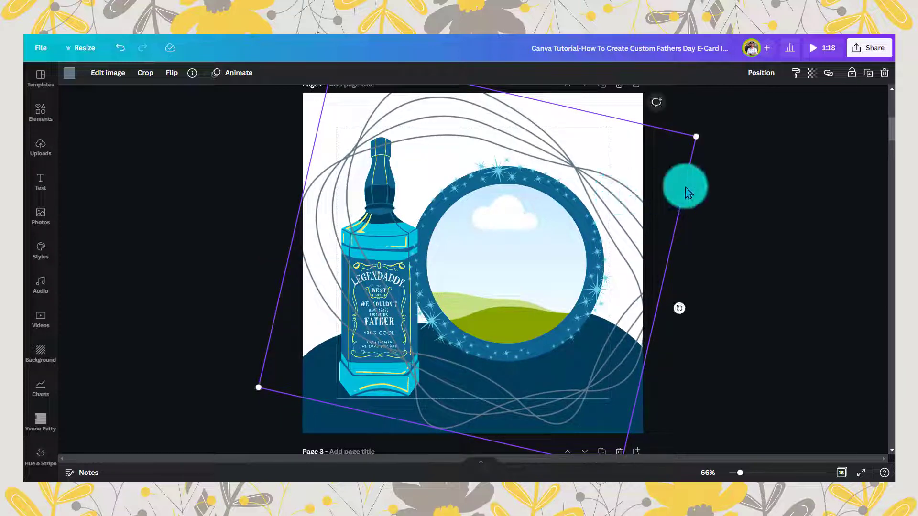
Copy the color code #01C2DE from the bright blue palette circle on page 1
click(312, 145)
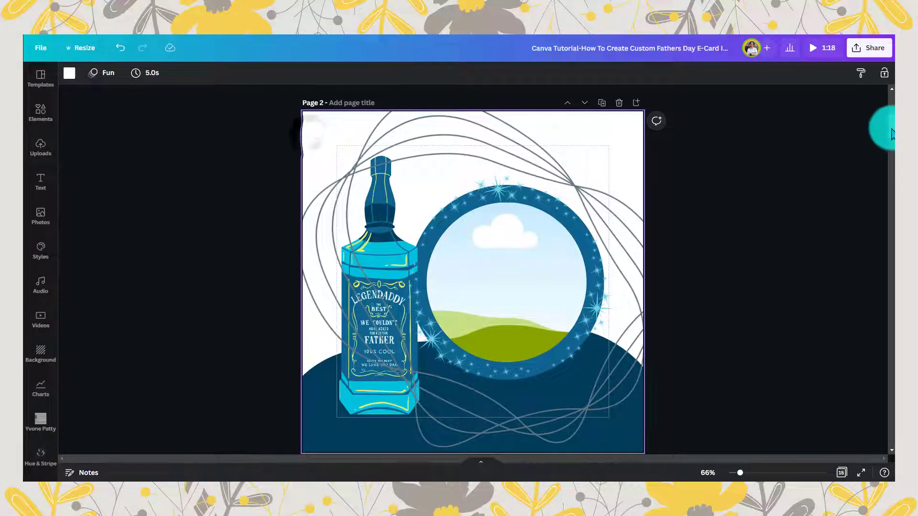
scroll(869, 119, up, 5)
click(538, 136)
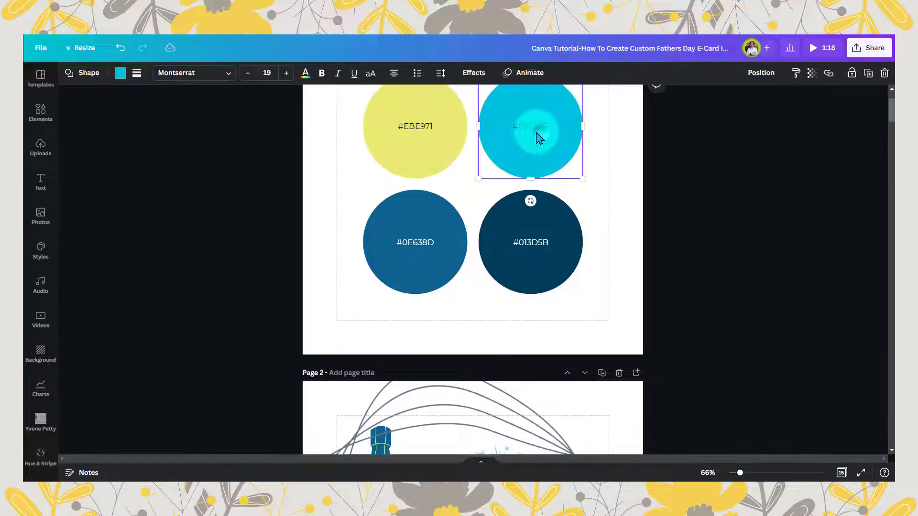
double_click(533, 127)
key(ctrl+c)
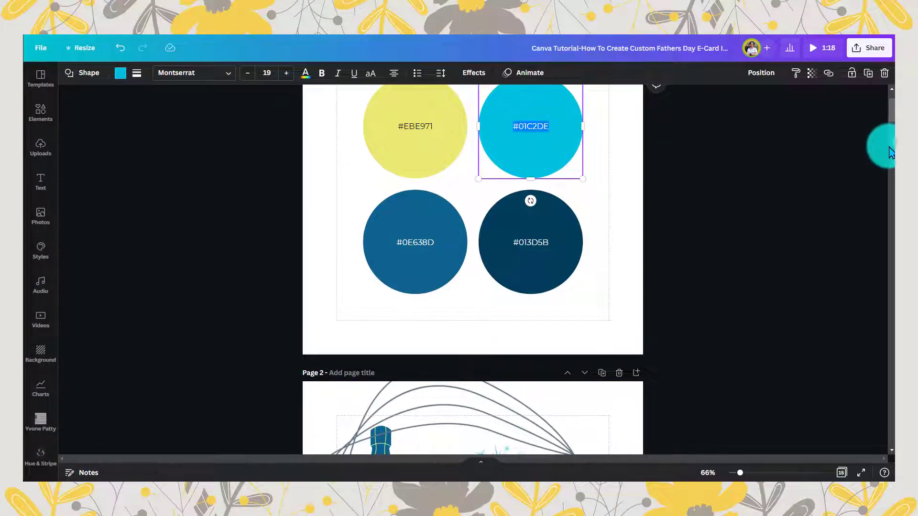
scroll(892, 134, down, 5)
Set page 2's background color to #01C2DE using the copied palette code
click(611, 160)
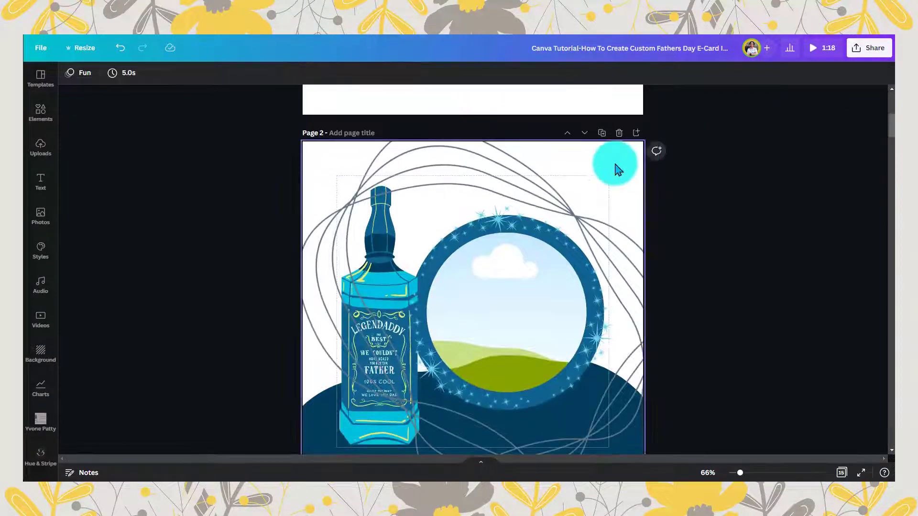
click(101, 81)
click(69, 75)
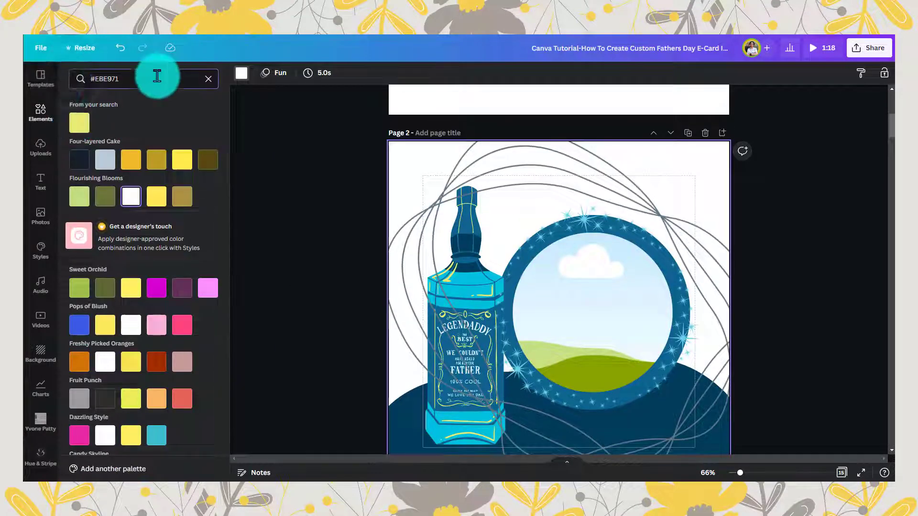
drag(157, 76, 68, 88)
right_click(107, 80)
click(123, 143)
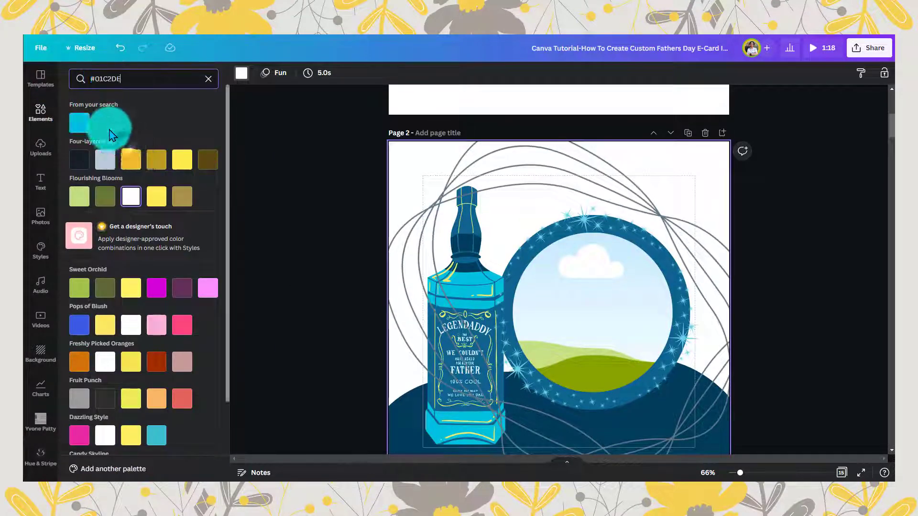
click(78, 123)
Recolor the blob line outline to the palette yellow #EBE971, sampled from the whiskey bottle's accents
click(589, 166)
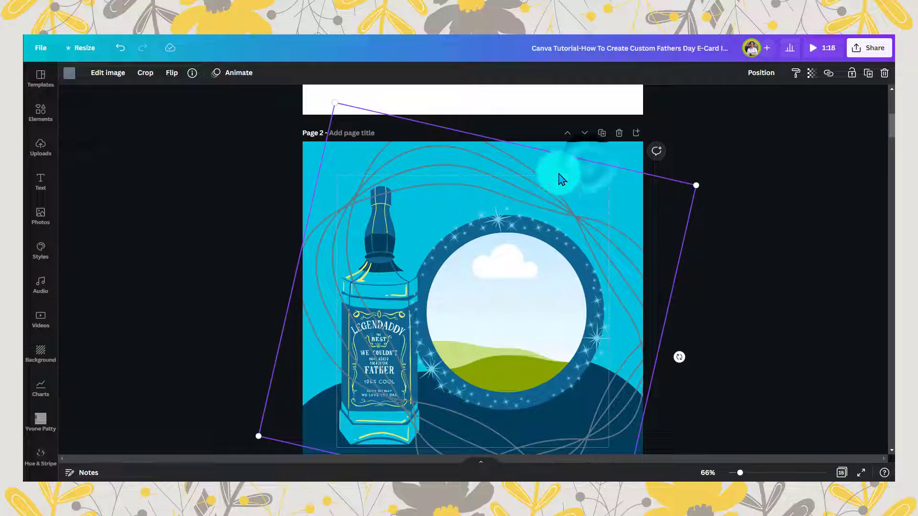
click(69, 73)
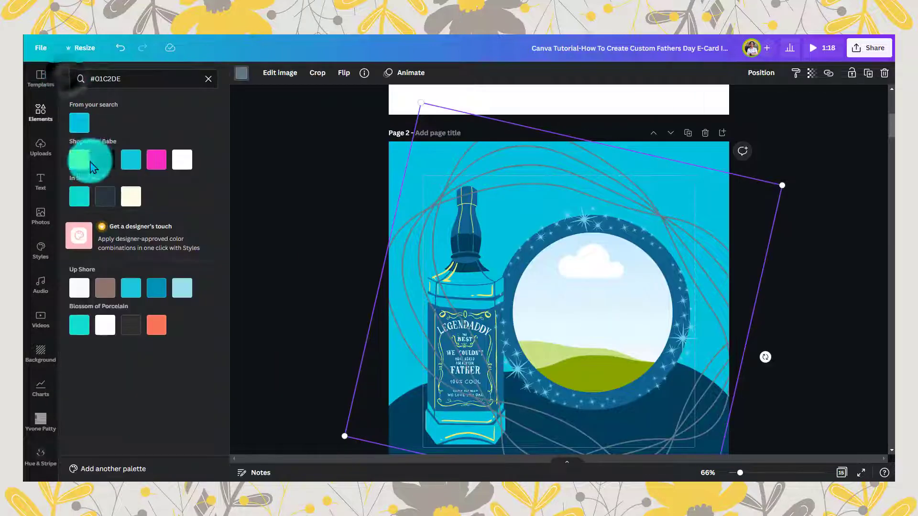
click(208, 79)
click(79, 122)
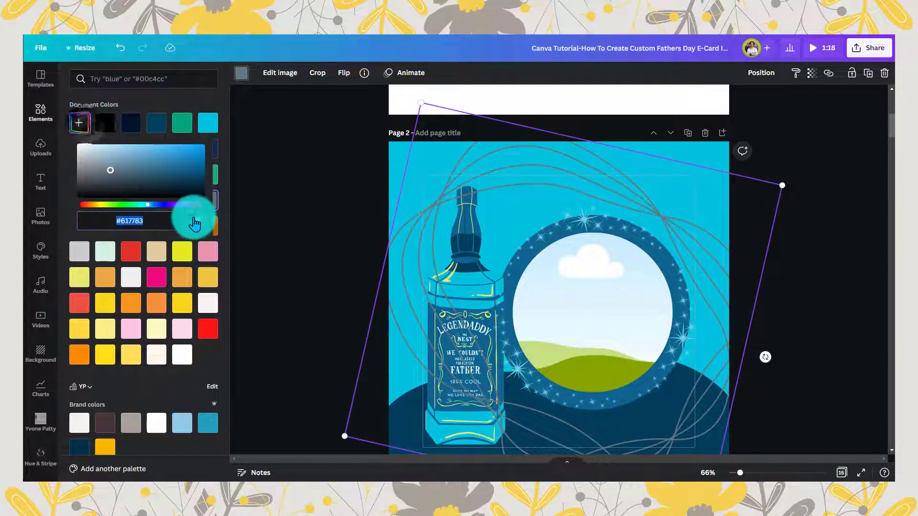
click(195, 221)
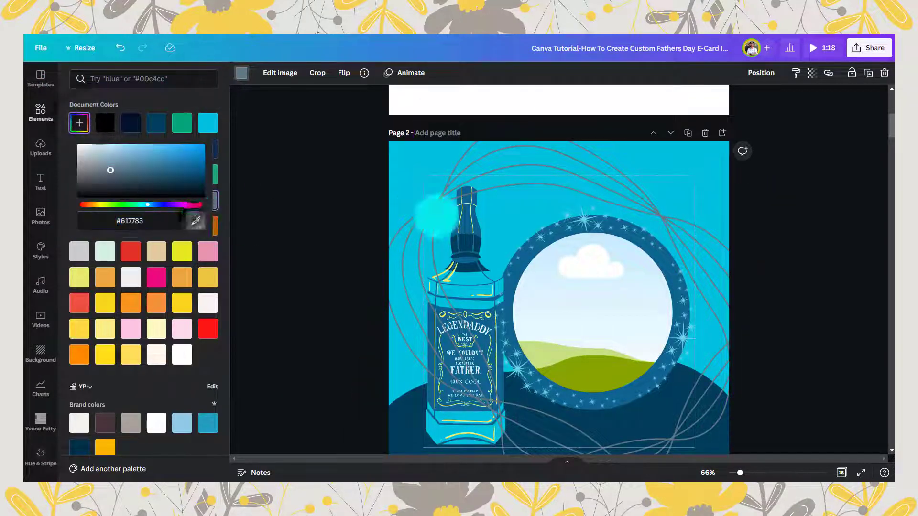
click(453, 273)
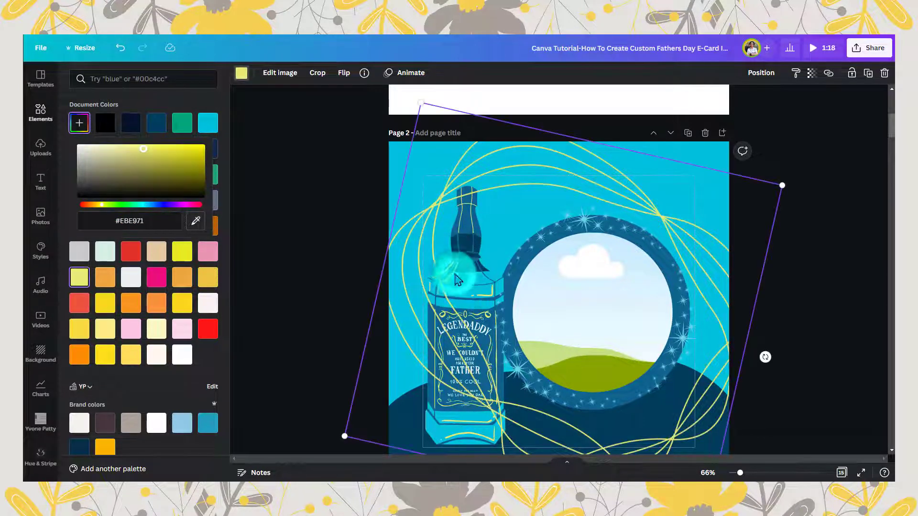
click(715, 153)
click(744, 199)
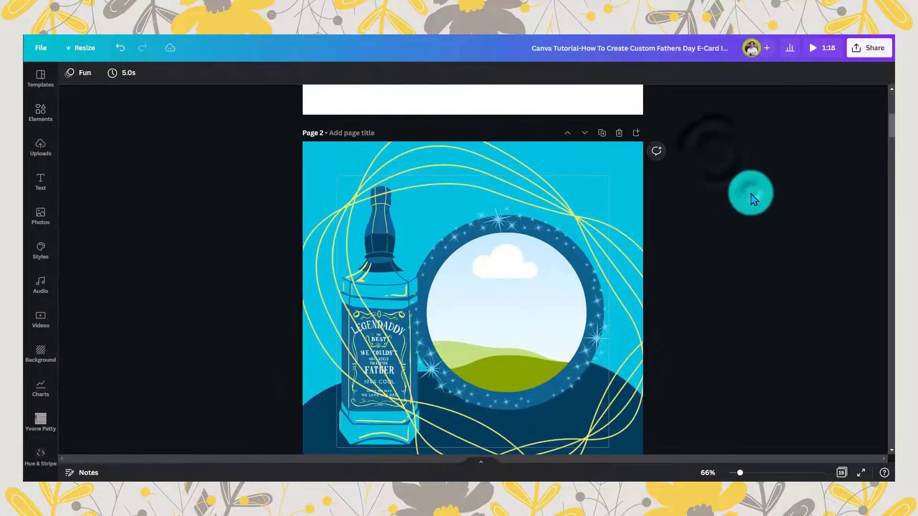
Send the yellow blob outline to the back, behind the bottle, photo frame and navy wave
click(590, 210)
click(761, 73)
click(721, 122)
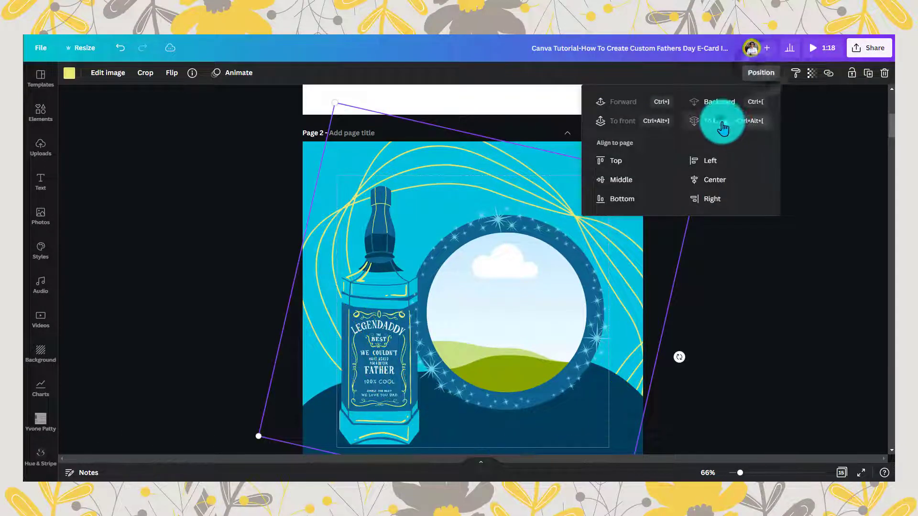
click(784, 210)
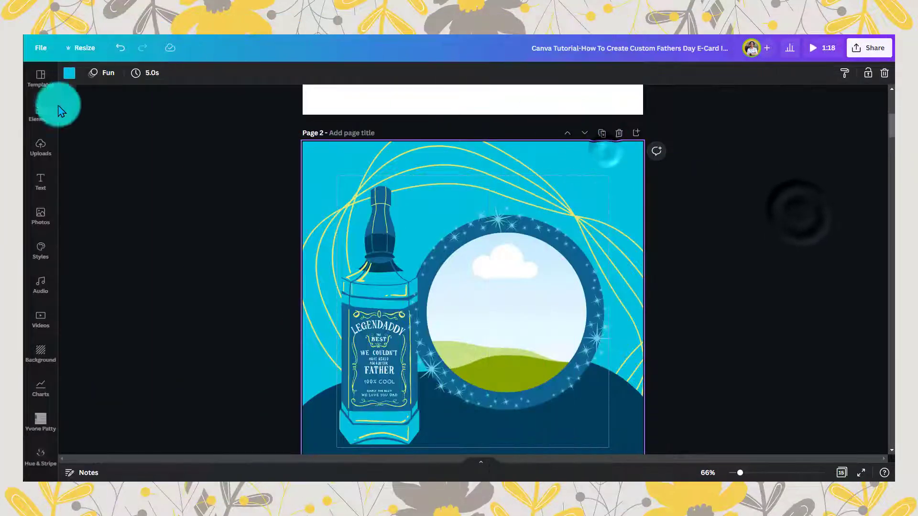
Add the recently used "Beach Please" font combination to page 2, ungroup it and delete the word "Beach"
click(41, 180)
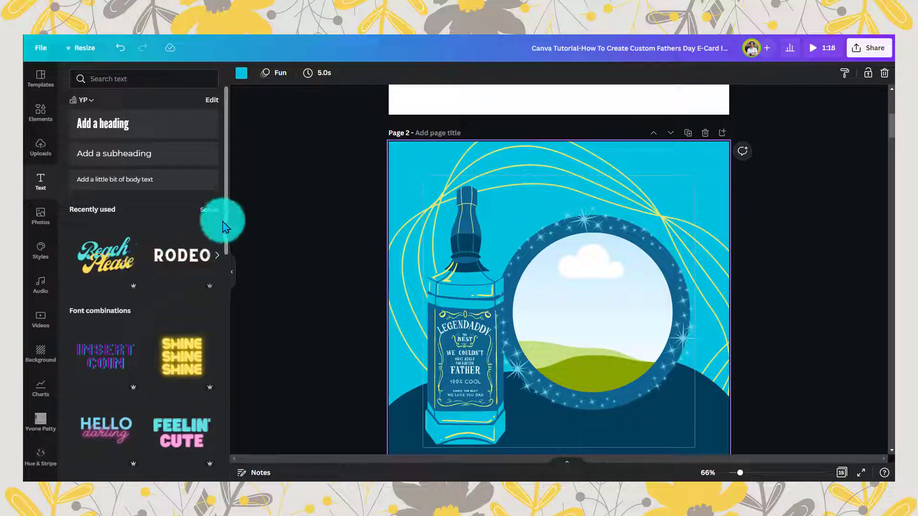
click(106, 254)
click(229, 271)
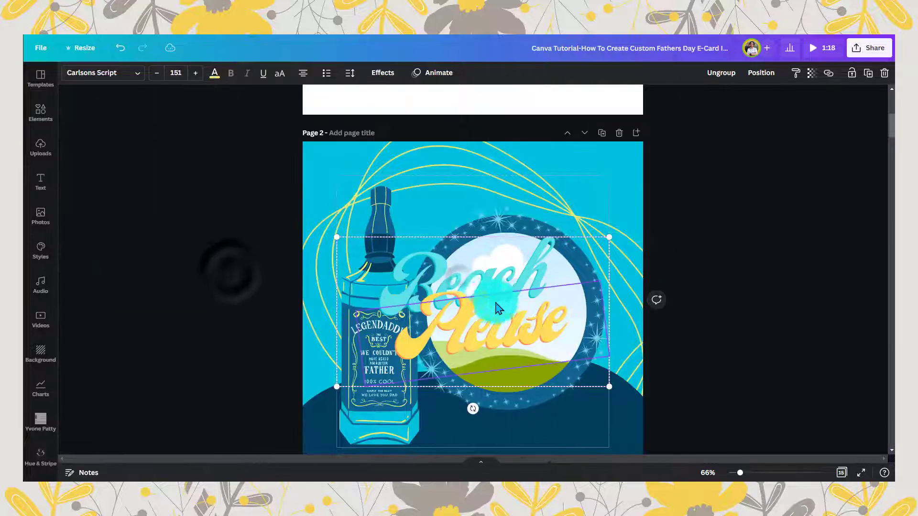
click(725, 74)
click(504, 247)
click(482, 286)
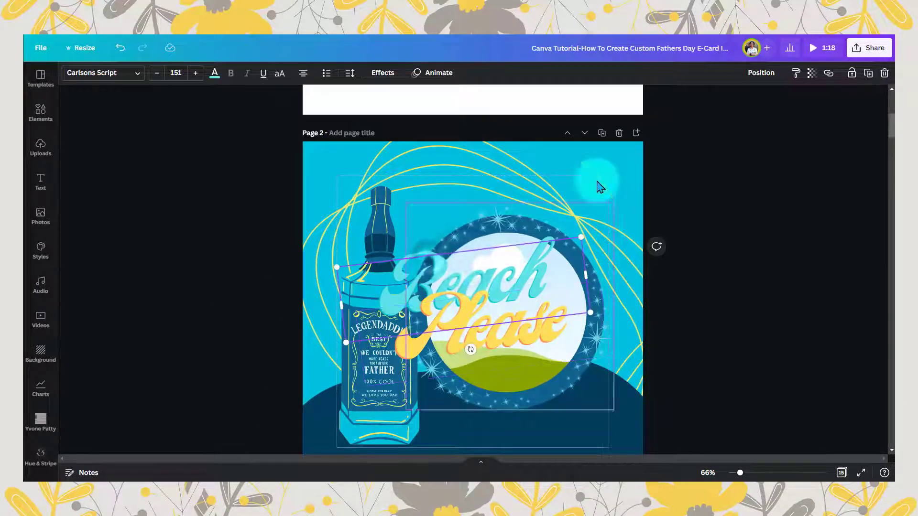
click(884, 73)
Replace the yellow script word "Please" with "You're"
double_click(475, 330)
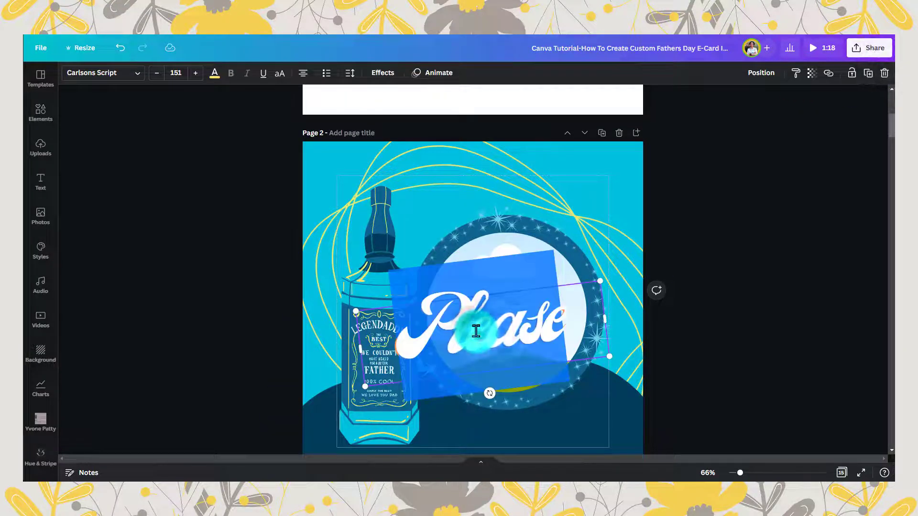
text(You)
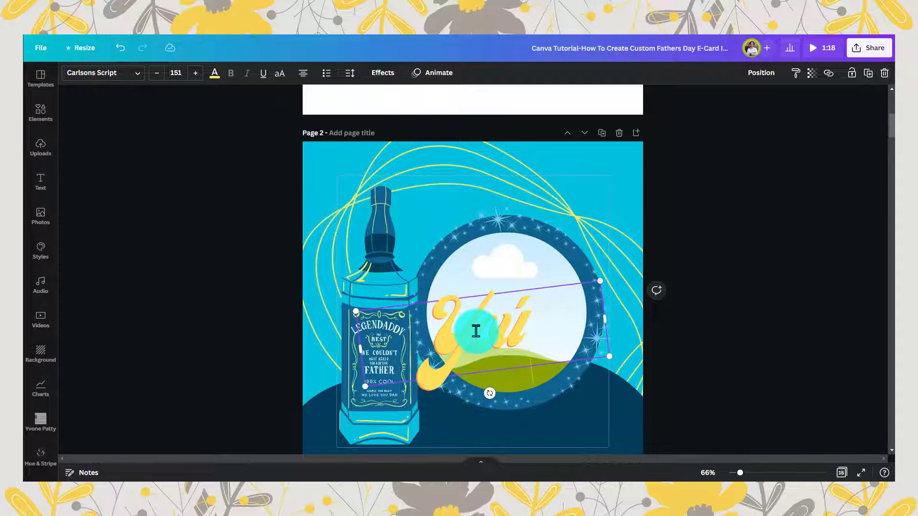
text(e)
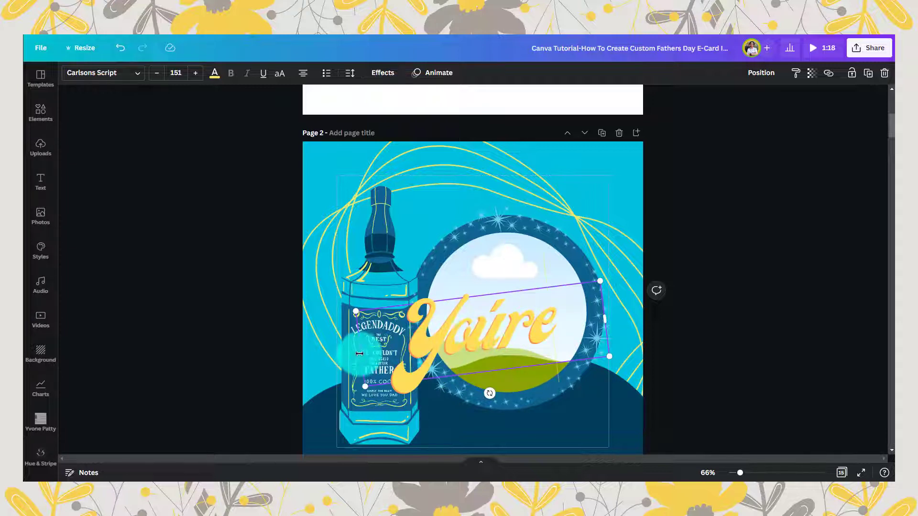
Narrow the "You're" text box to fit the word and slightly widen its letter spacing
drag(360, 353, 578, 304)
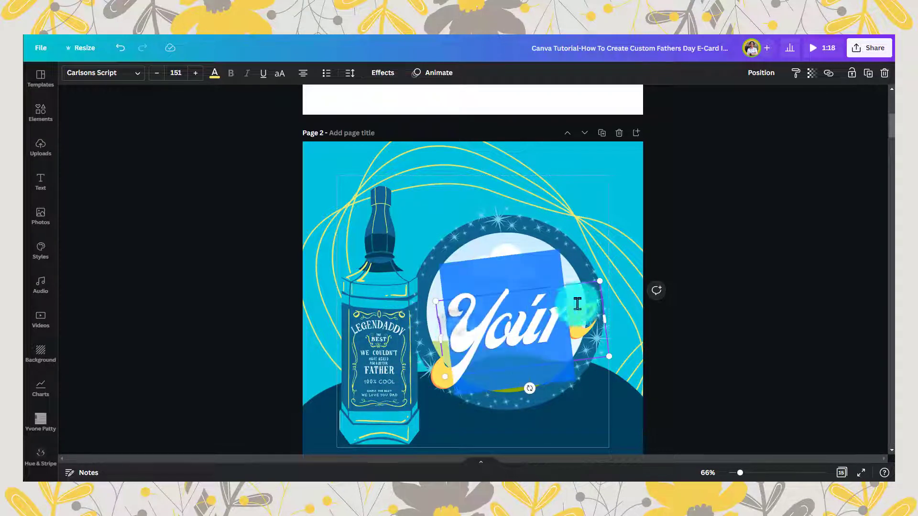
click(350, 73)
drag(380, 115, 383, 125)
Shrink "You're" to font size 89.8 and place it over the upper edge of the round photo frame
drag(609, 346, 516, 219)
click(555, 424)
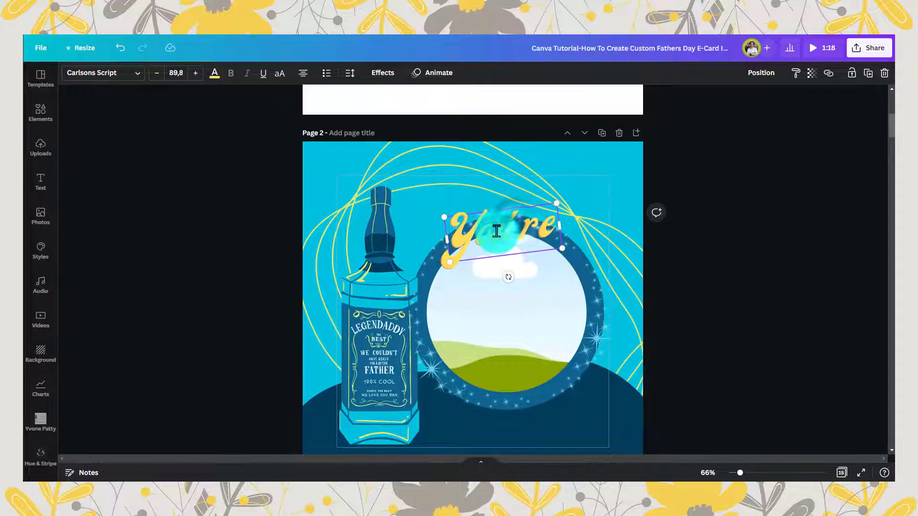
drag(519, 226, 519, 226)
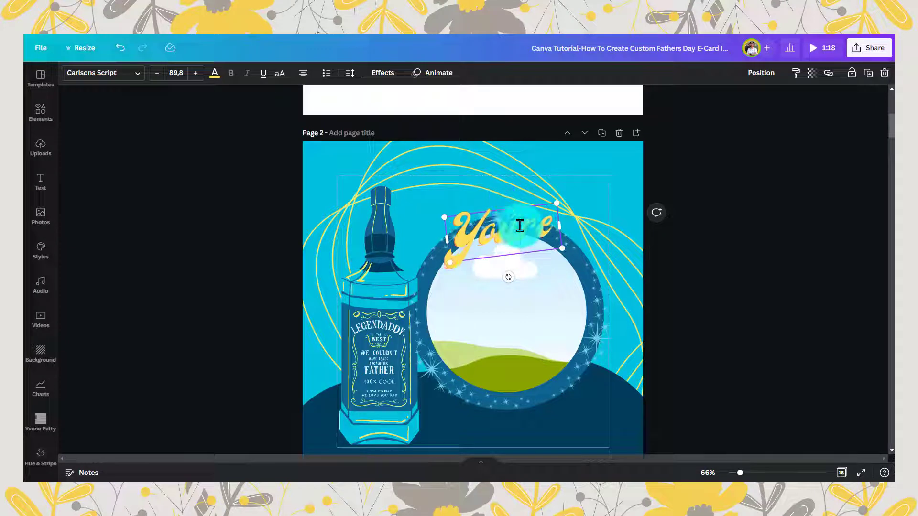
click(542, 266)
click(491, 223)
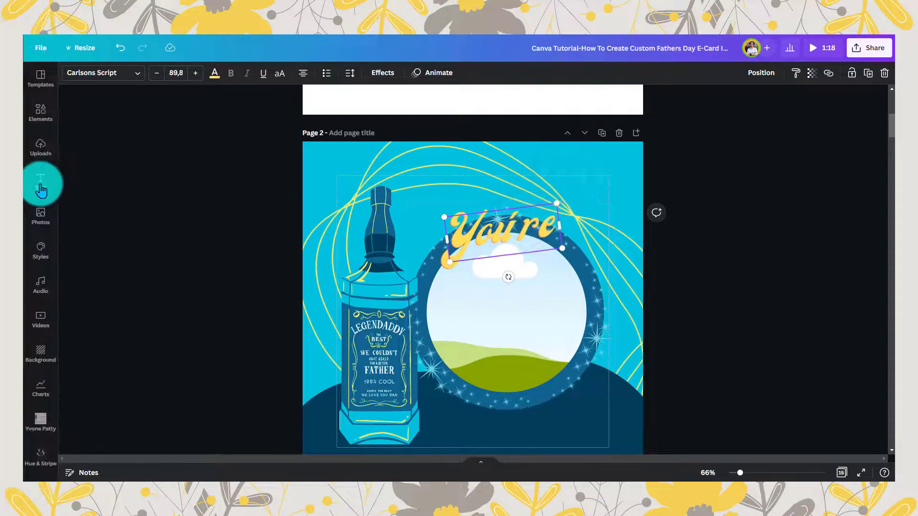
Add the recently used "RODEO" text style to page 2 and change its wording to "LEGEND DADDY"
click(41, 181)
click(187, 259)
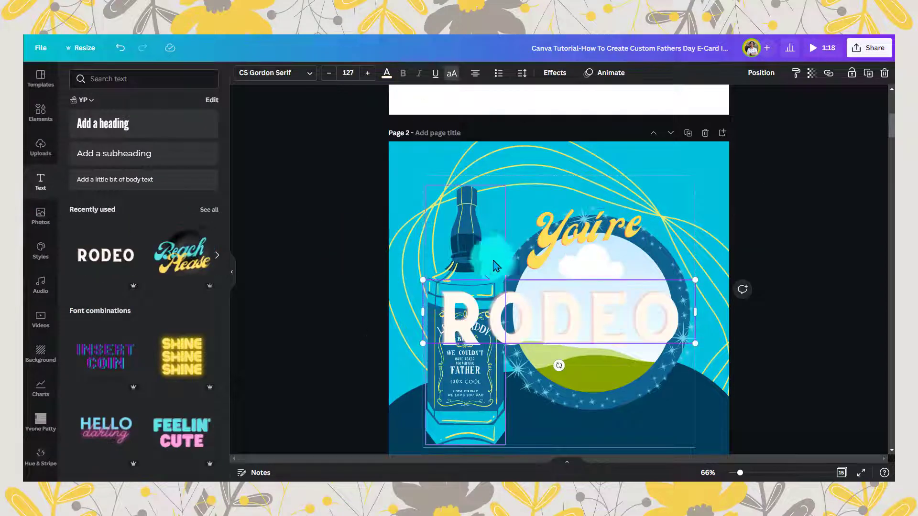
double_click(535, 317)
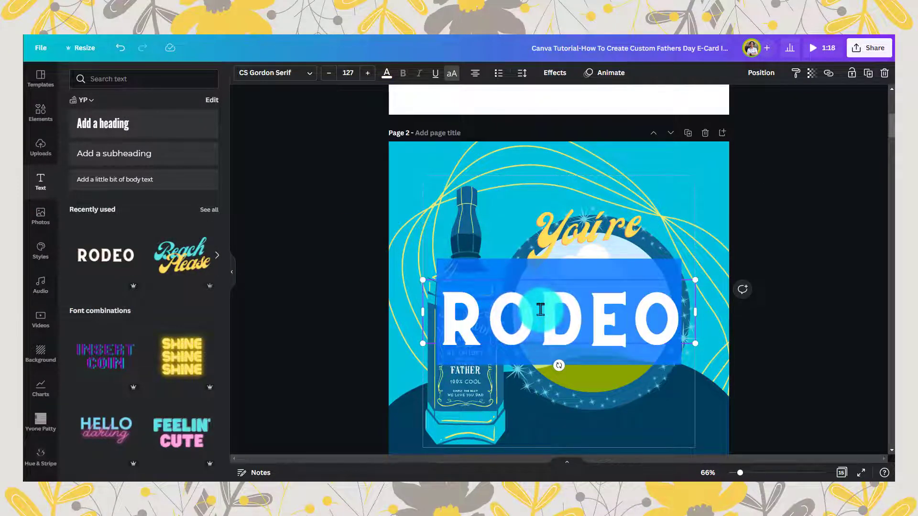
text(LEGEND DADDY)
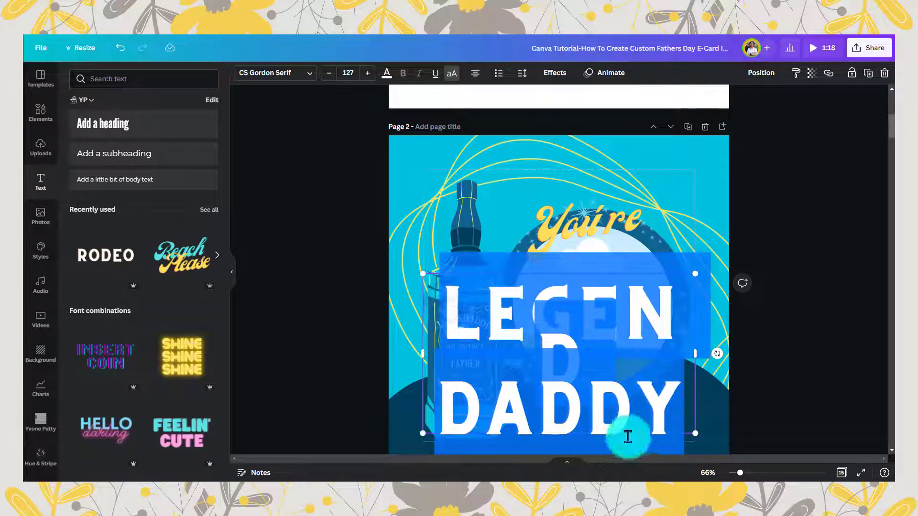
Tighten the letter spacing of "LEGEND DADDY" so that "LEGEND" fits on a single line above "DADDY"
click(522, 73)
click(553, 143)
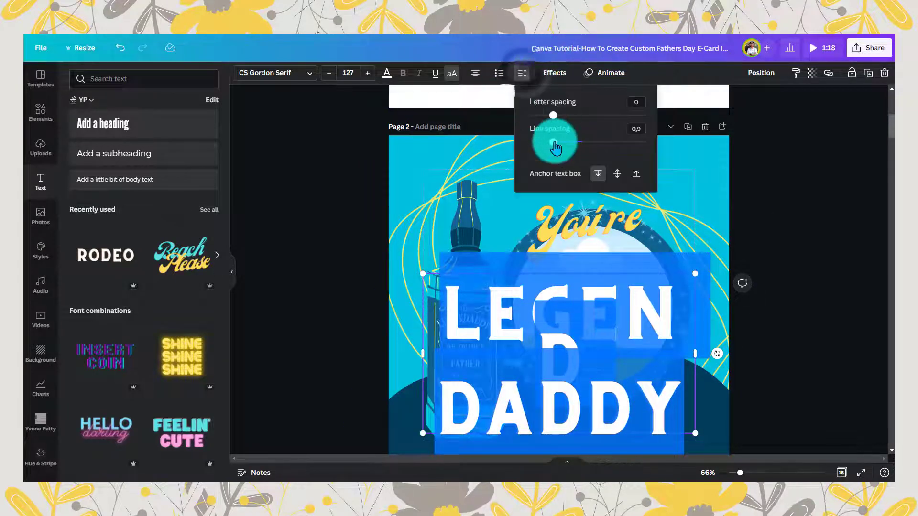
drag(554, 117, 541, 115)
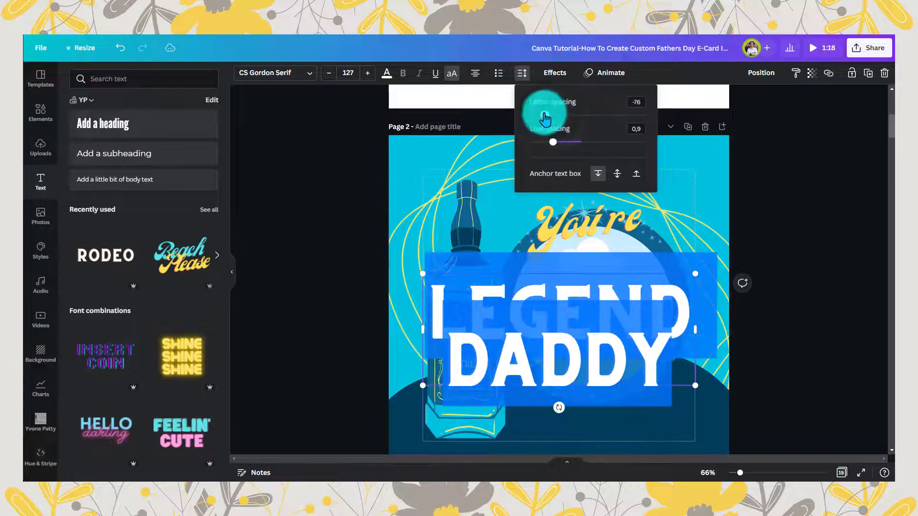
click(423, 151)
click(231, 272)
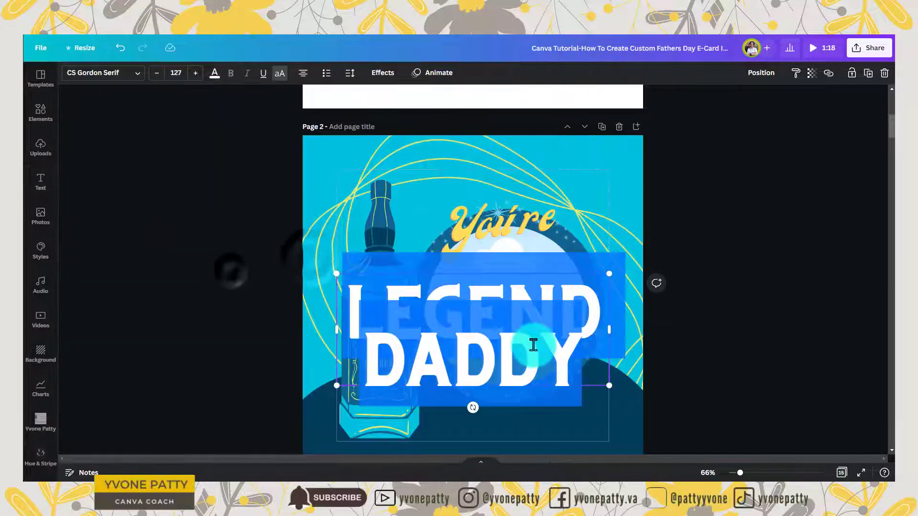
Shrink "LEGEND DADDY" to font size 82.2 and place it over the photo frame's lower edge, beside the bottle
click(598, 266)
drag(539, 271, 553, 318)
drag(351, 320, 451, 361)
drag(528, 364, 523, 366)
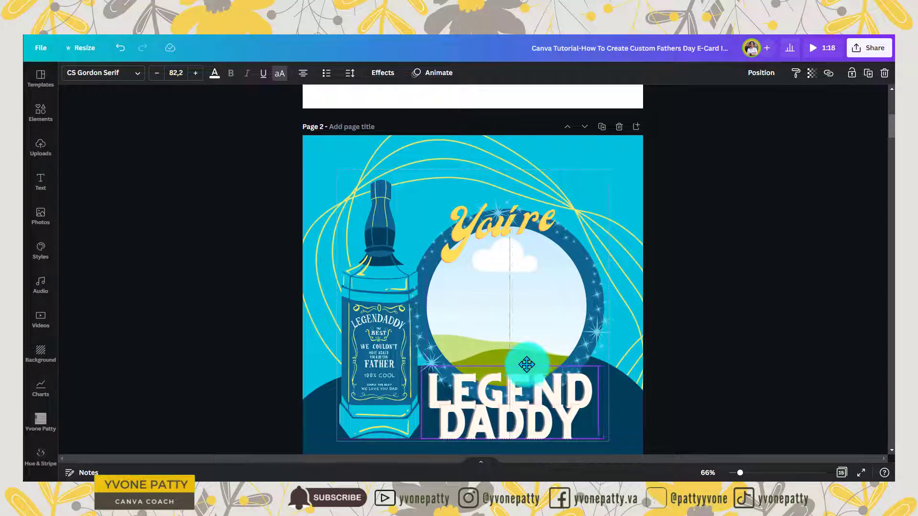
Extend the "You're" text to "You're my", widen its box to one line and place it over the frame's upper edge
click(516, 239)
drag(579, 210, 584, 218)
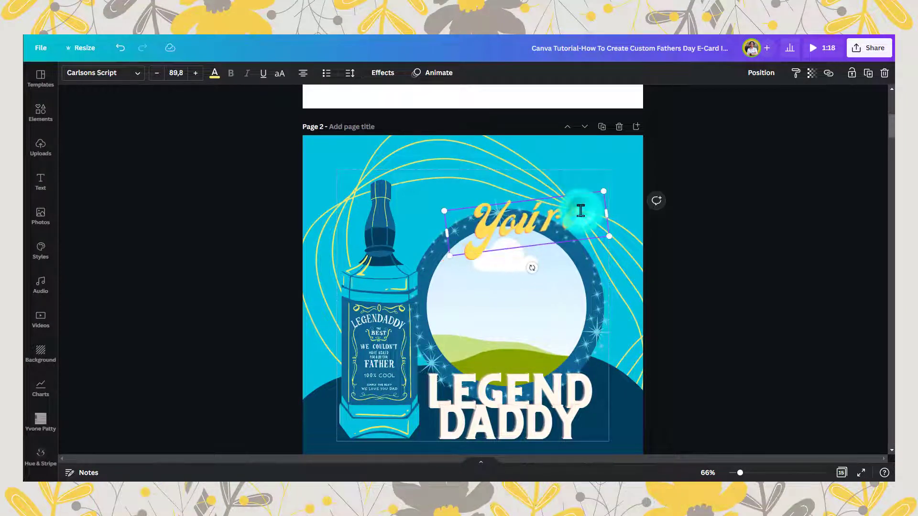
text(my)
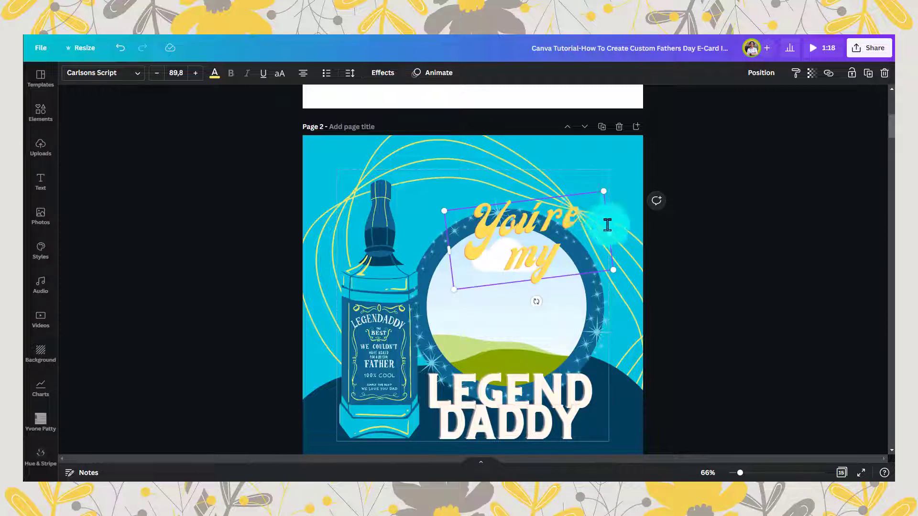
drag(607, 225, 626, 221)
drag(570, 193, 543, 202)
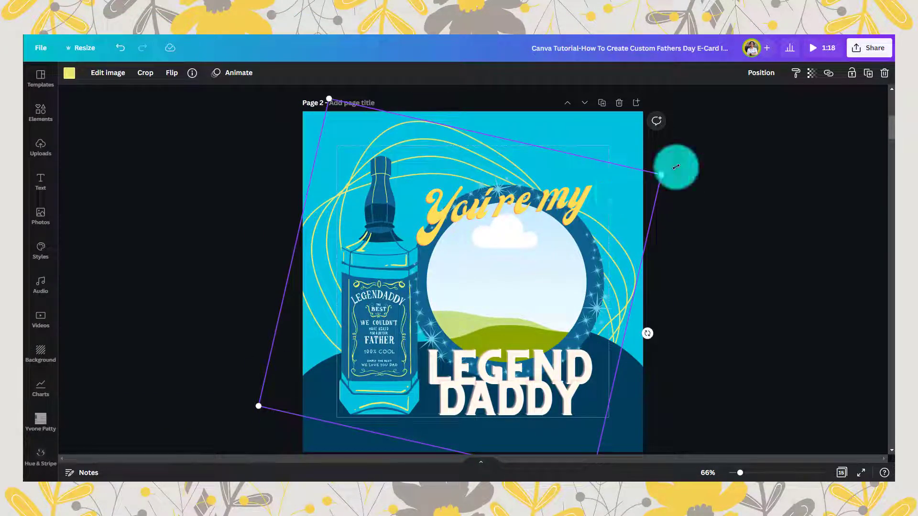
Bring the yellow line art to the front, then rotate and reposition it so it loops around the bottle and photo frame
click(761, 72)
click(616, 120)
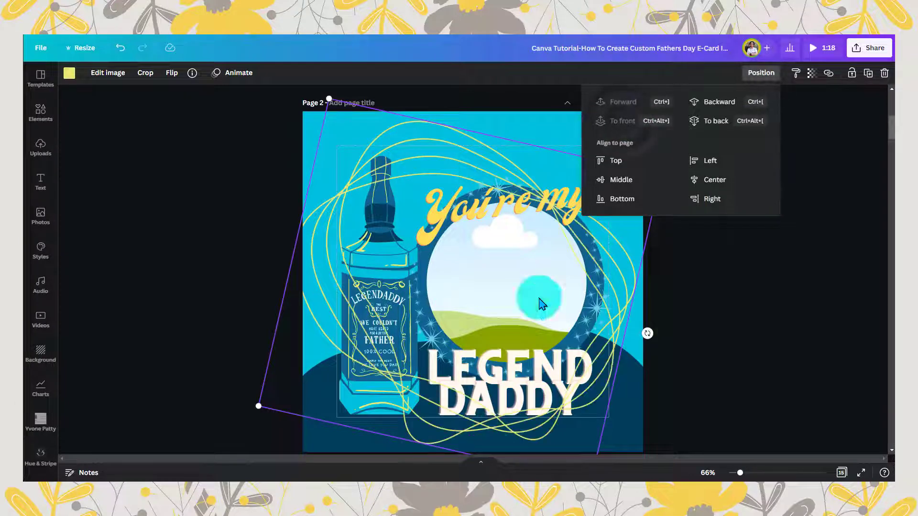
drag(646, 334, 438, 330)
drag(667, 344, 714, 367)
drag(302, 372, 468, 198)
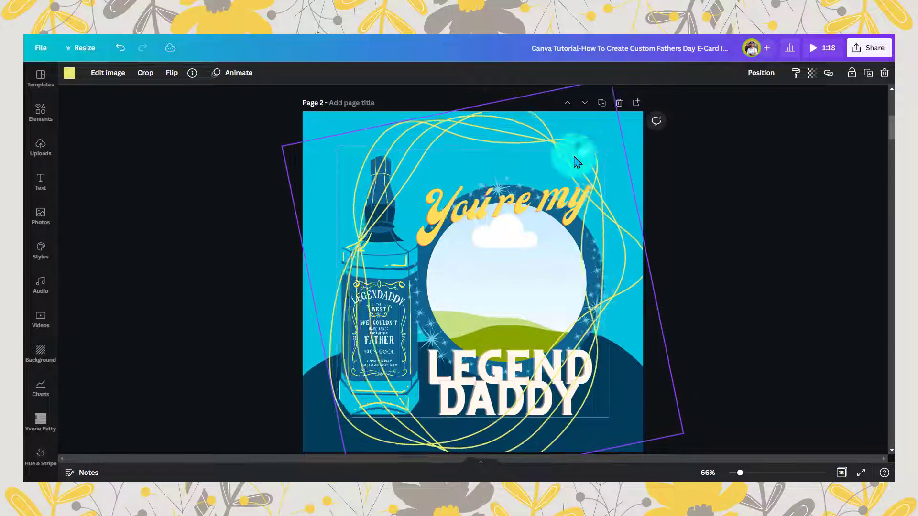
drag(577, 162, 573, 168)
click(634, 139)
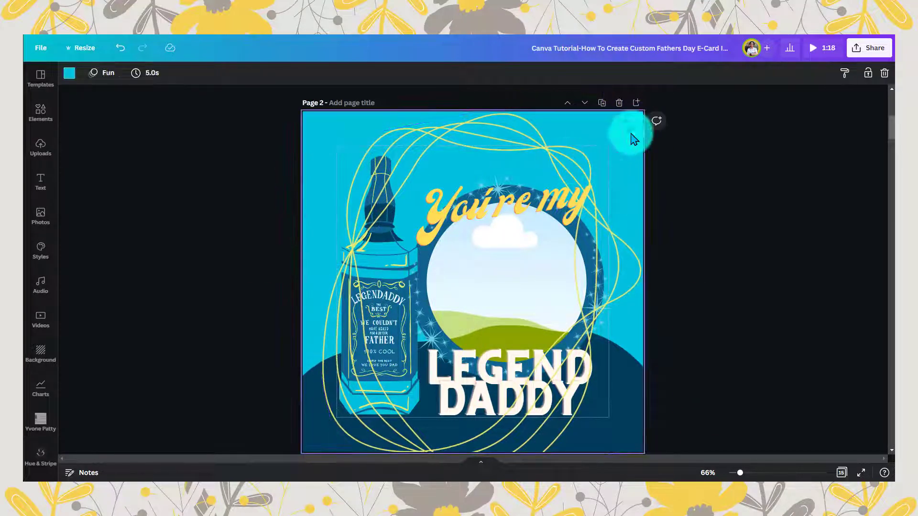
Send the yellow line art backward behind the bottle, photo frame and text, keeping it in front of the dark background circle
click(518, 108)
click(760, 73)
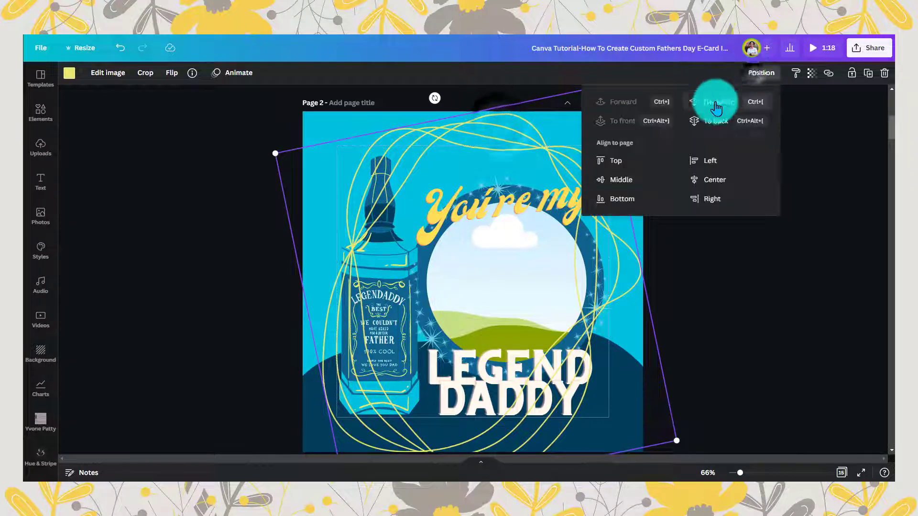
click(715, 108)
click(628, 103)
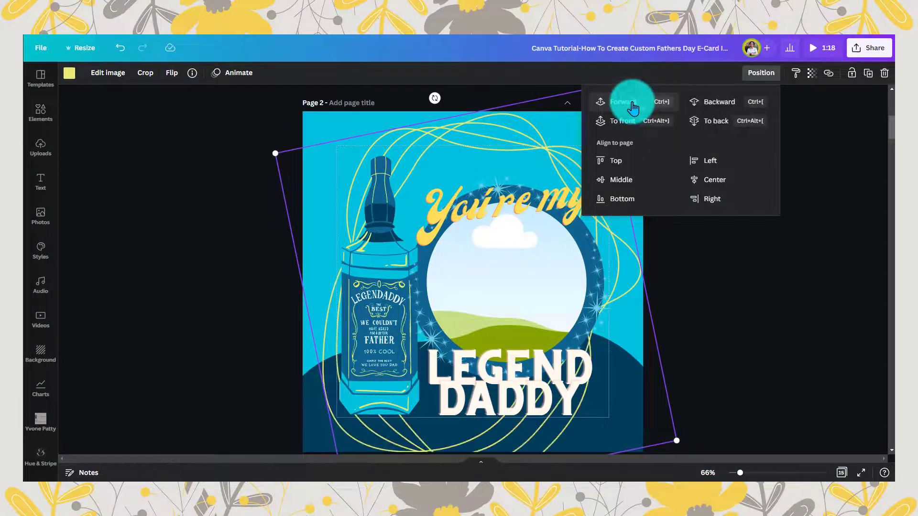
click(667, 244)
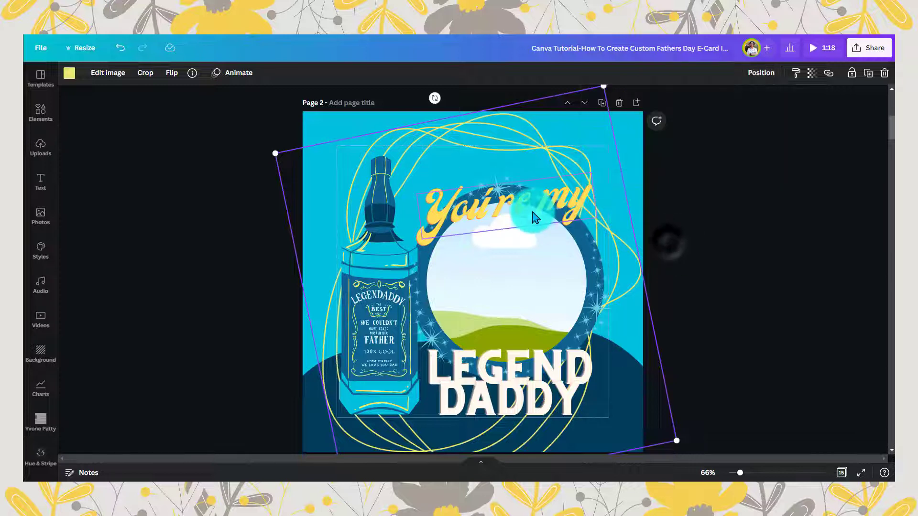
click(491, 307)
click(717, 348)
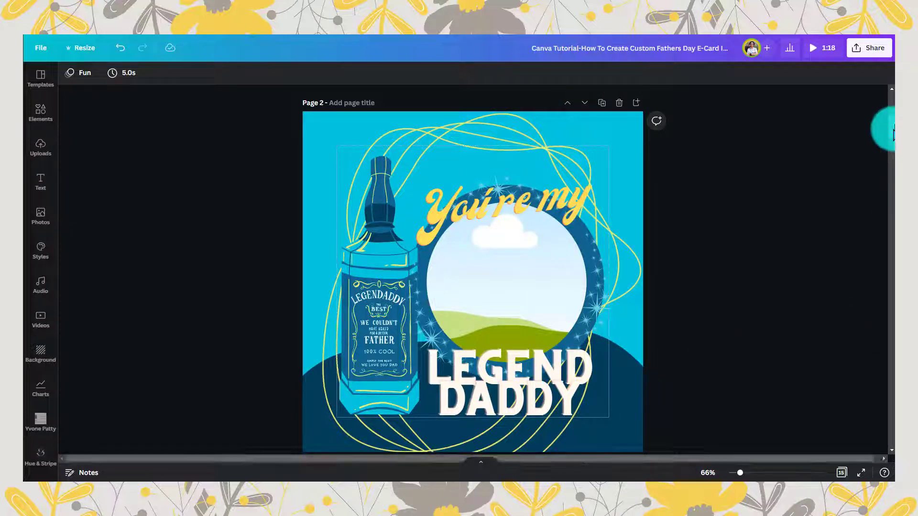
scroll(889, 129, up, 1)
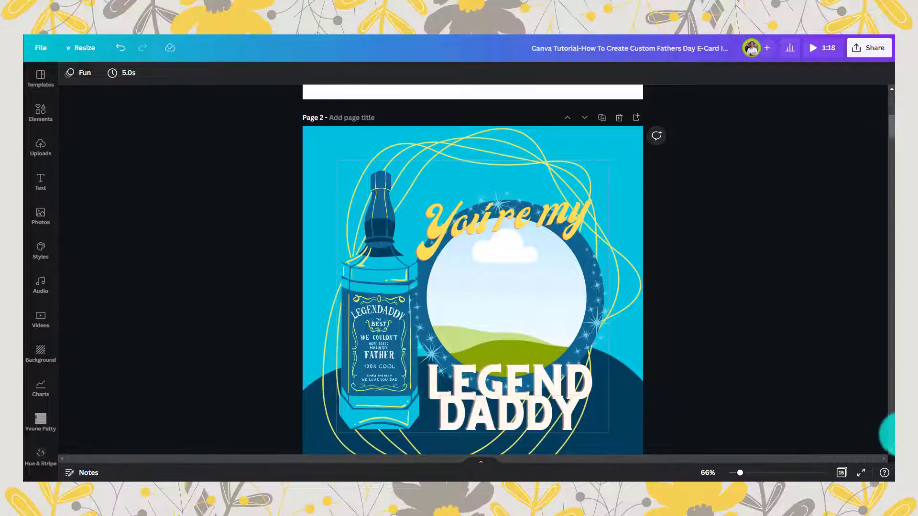
scroll(892, 457, down, 1)
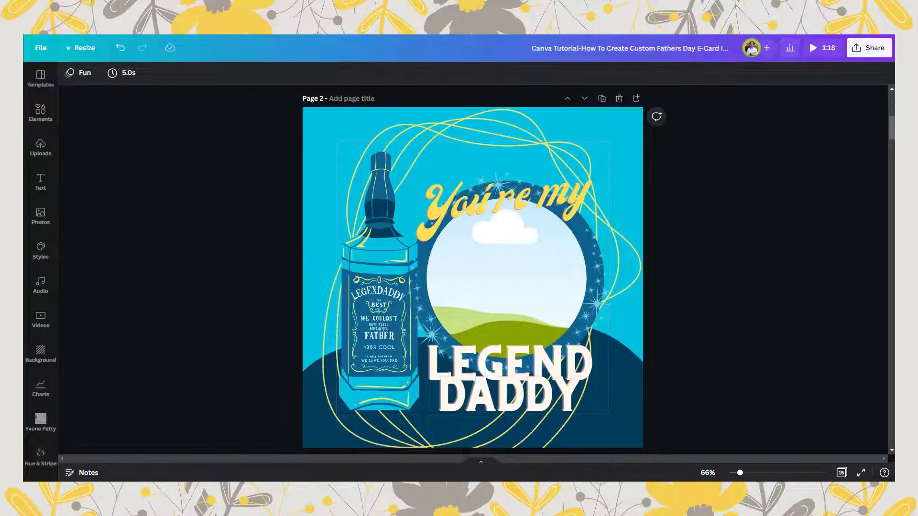
Add the recently used photo of a dad and daughter playing video games to page 2 and shrink it to about 513 × 342
click(40, 226)
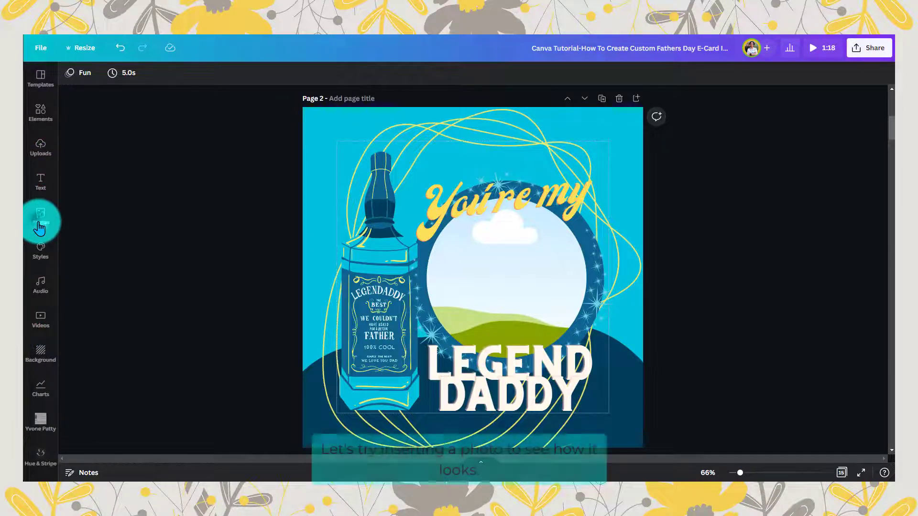
click(127, 173)
click(129, 152)
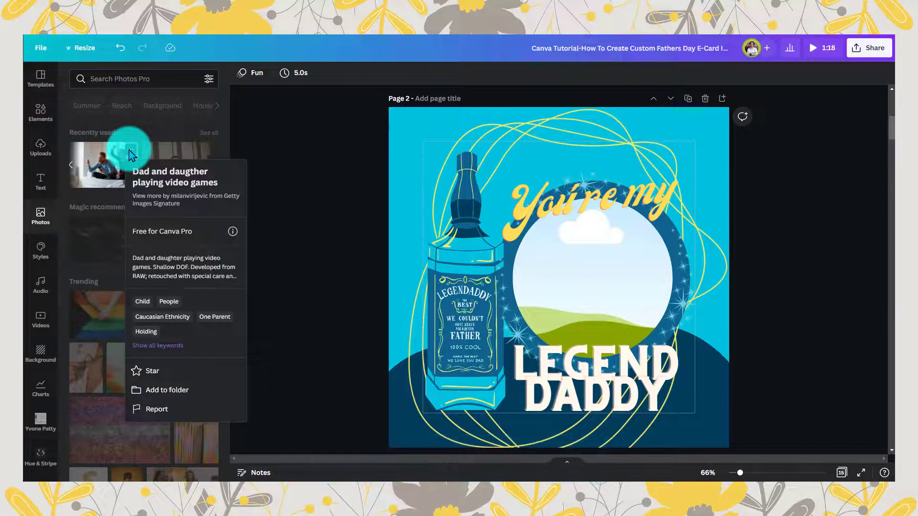
drag(114, 164, 447, 144)
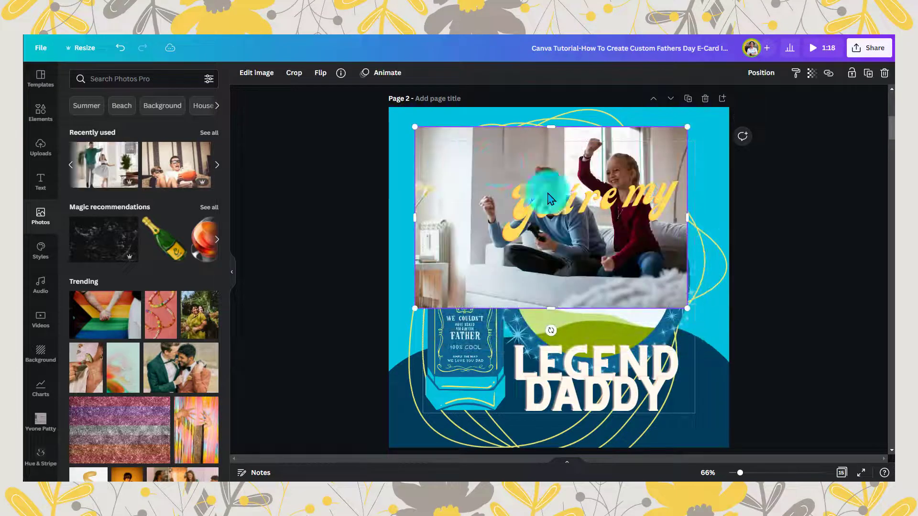
drag(687, 308, 576, 234)
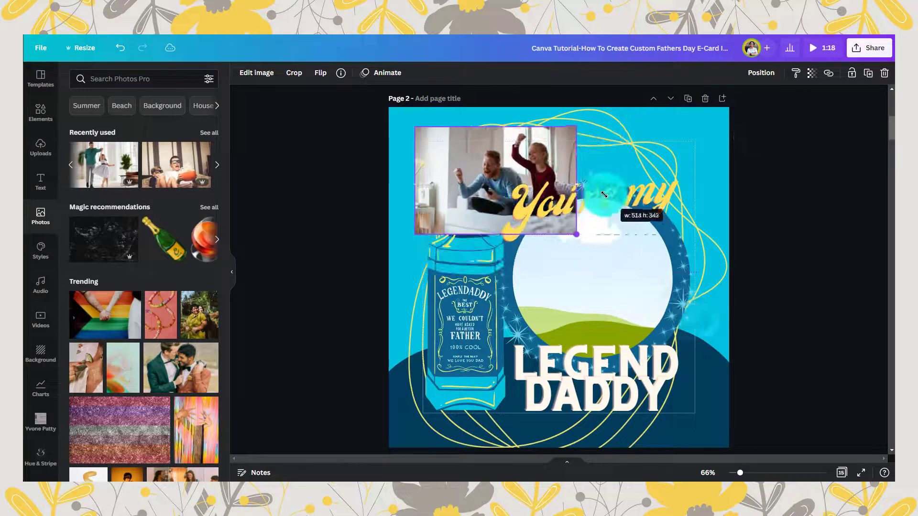
click(232, 278)
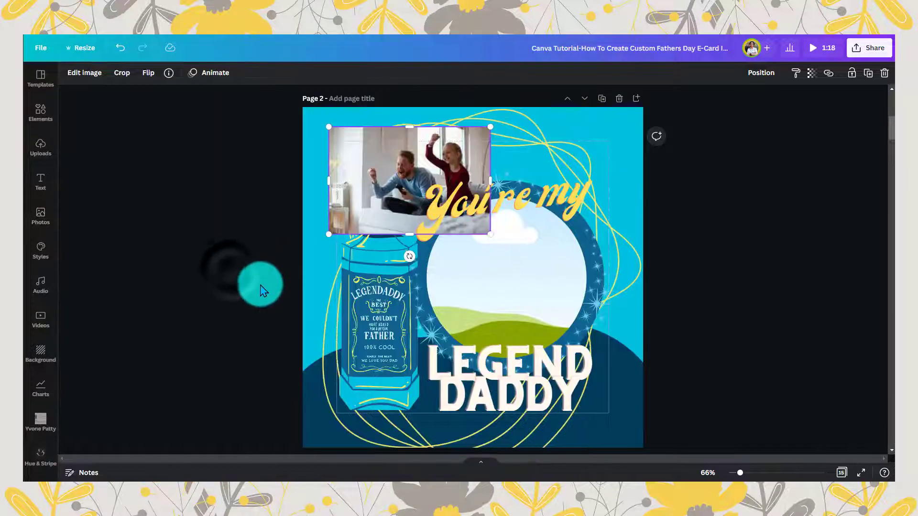
Move the star ring off the round frame and drop the dad-and-daughter photo into the frame
click(491, 278)
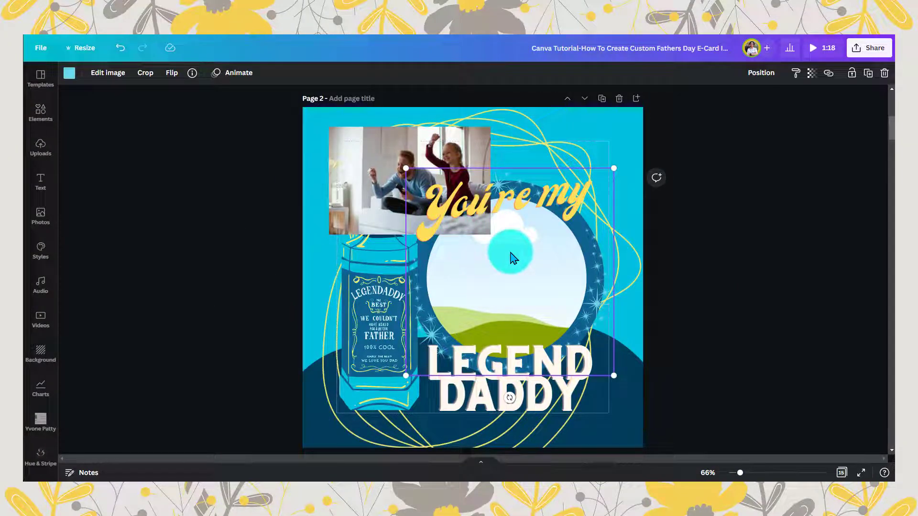
click(759, 74)
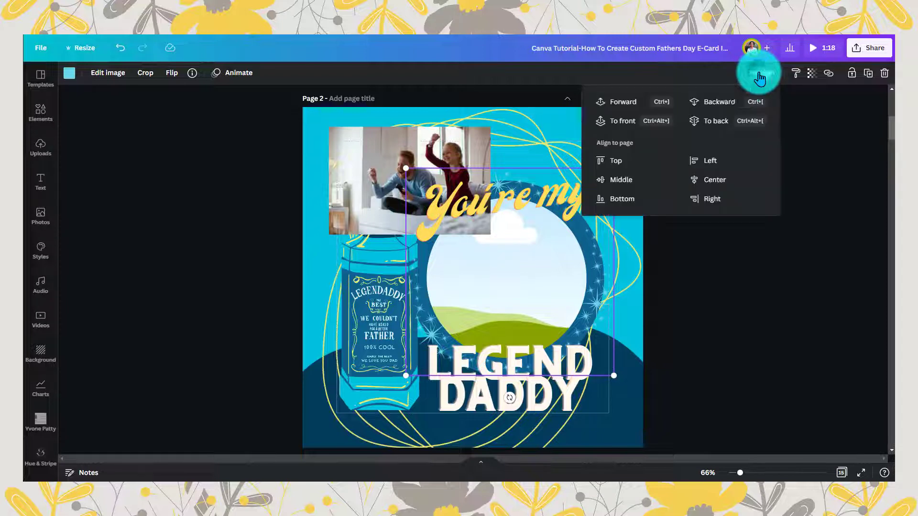
click(537, 272)
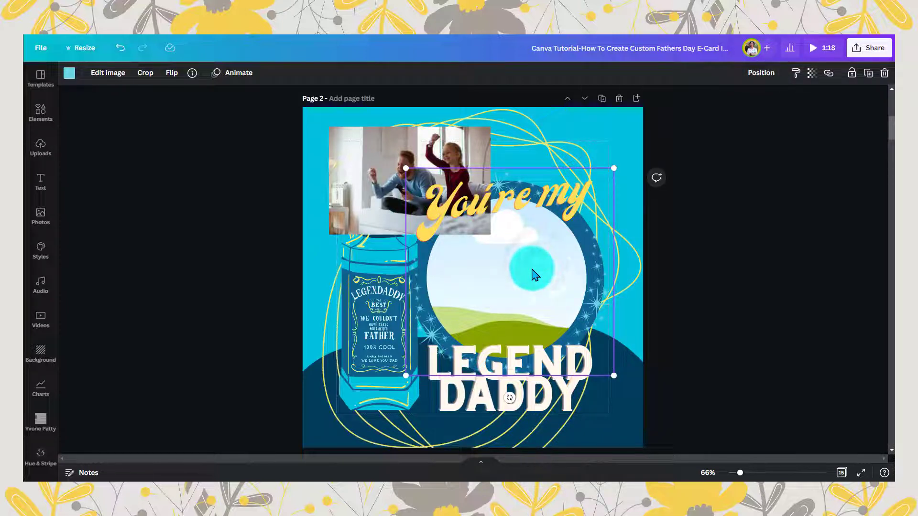
click(258, 352)
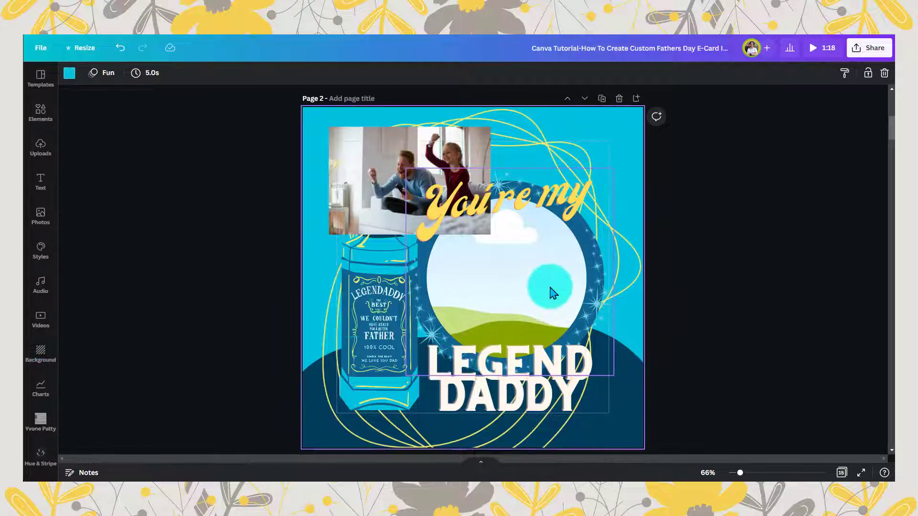
drag(604, 287, 659, 299)
drag(400, 182, 559, 223)
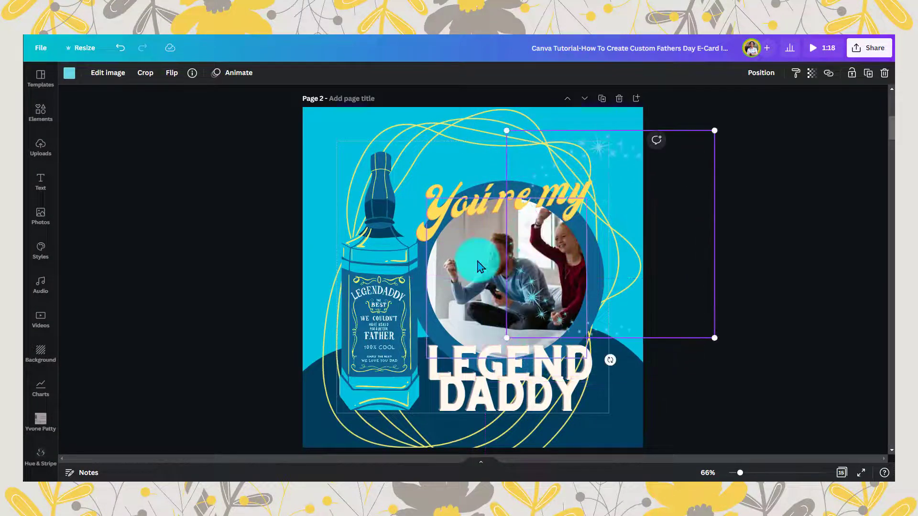
Reposition the photo's crop so both people fit inside the round frame, and move the star ring back around it
click(144, 74)
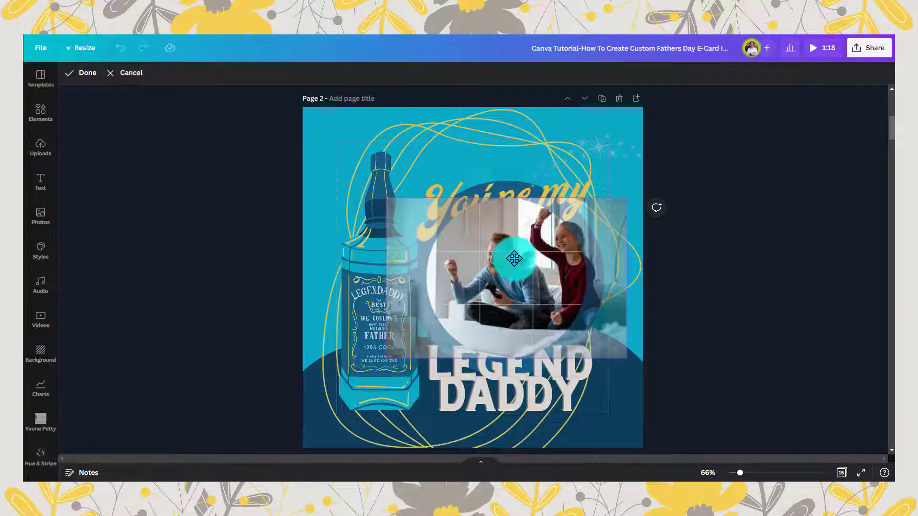
drag(514, 259, 505, 260)
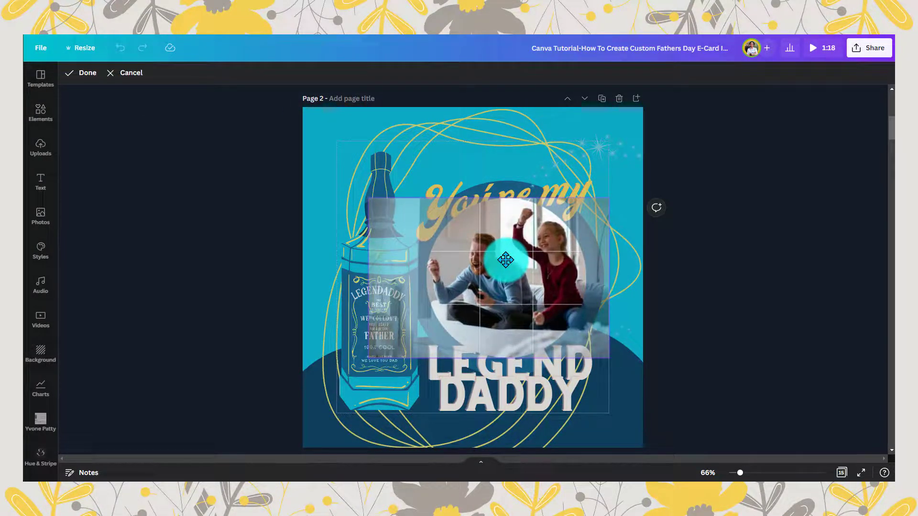
click(86, 77)
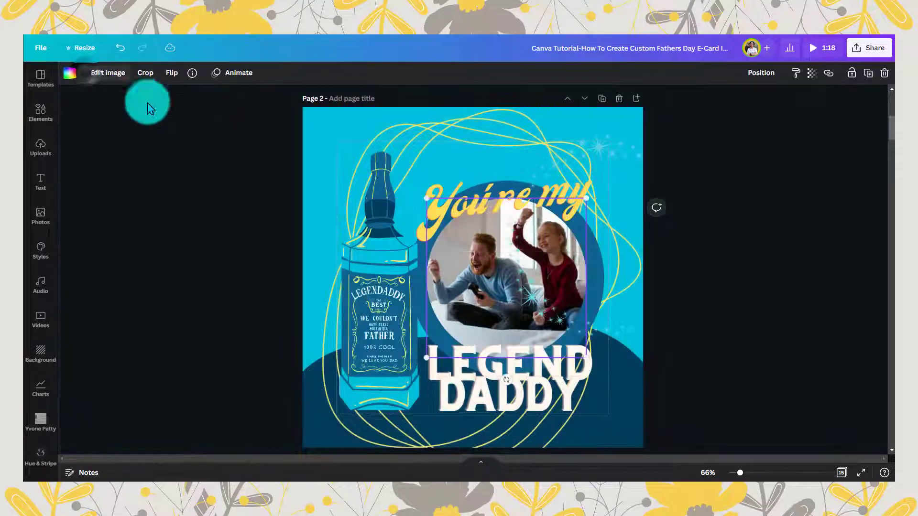
drag(567, 305, 464, 332)
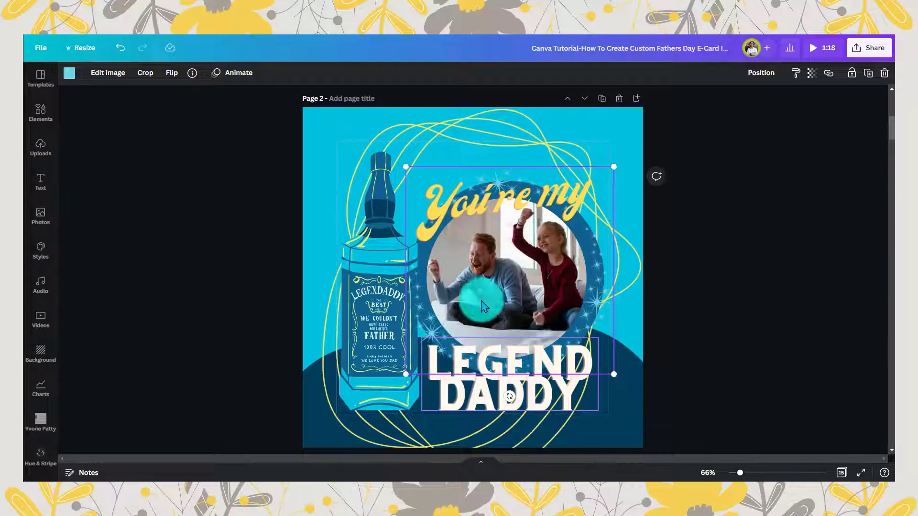
Recolor the star ring around the photo frame to white
click(71, 75)
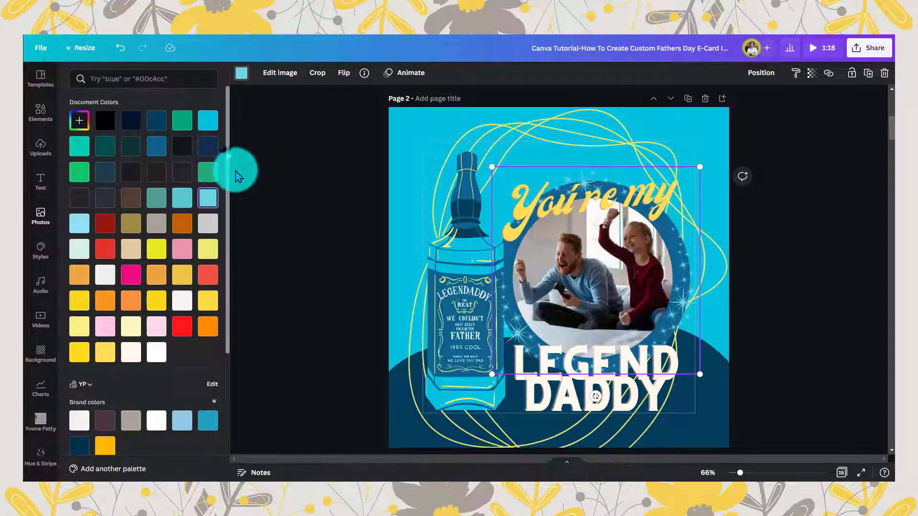
drag(236, 177, 246, 308)
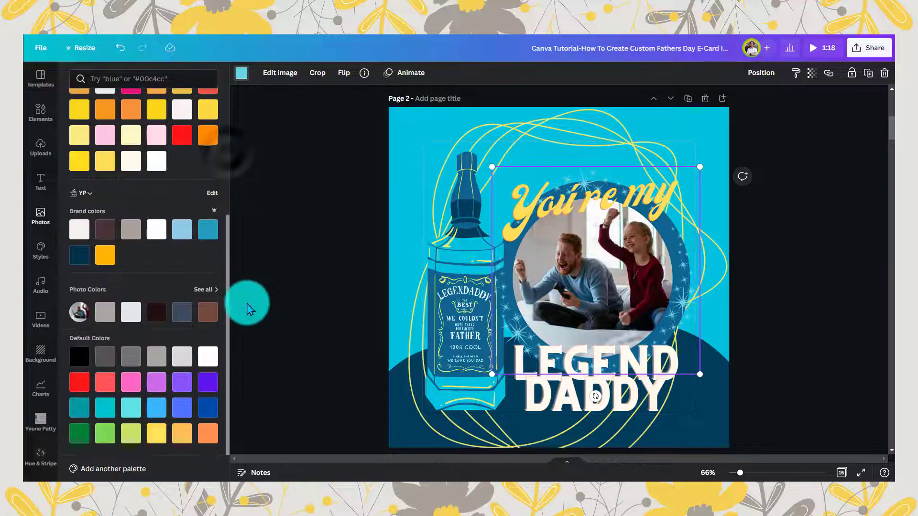
click(157, 161)
click(299, 241)
click(597, 344)
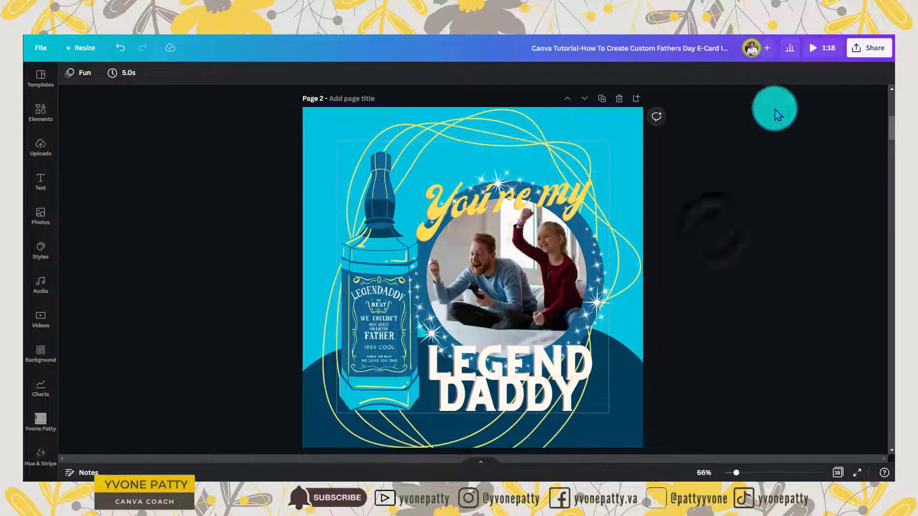
Open the design's download options and set the file type to PNG
click(869, 50)
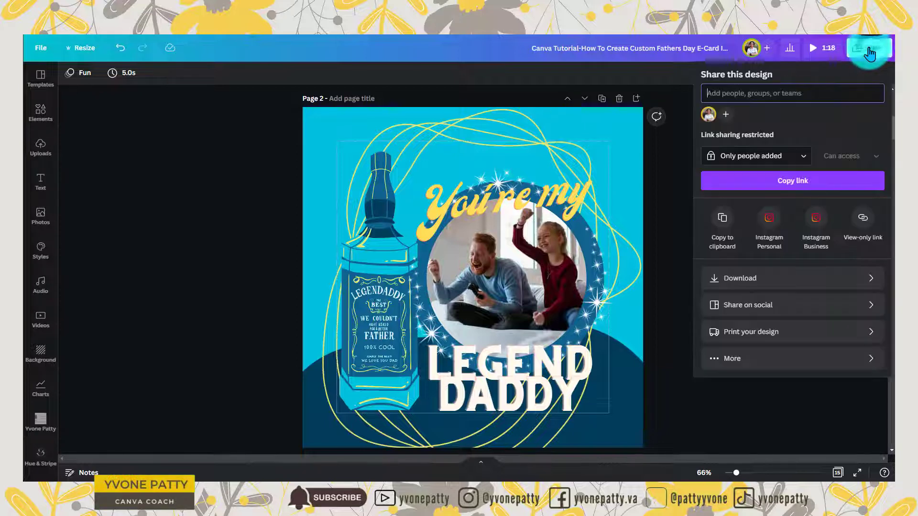
click(753, 279)
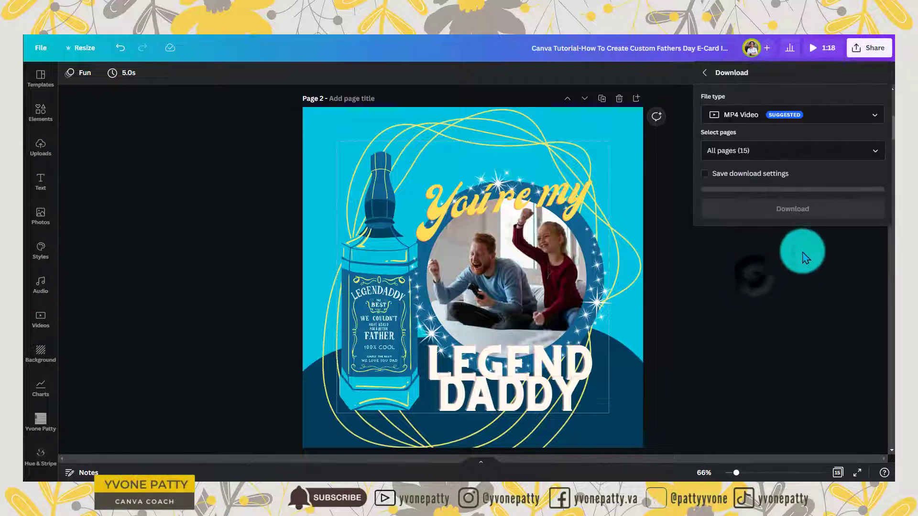
click(753, 117)
click(738, 70)
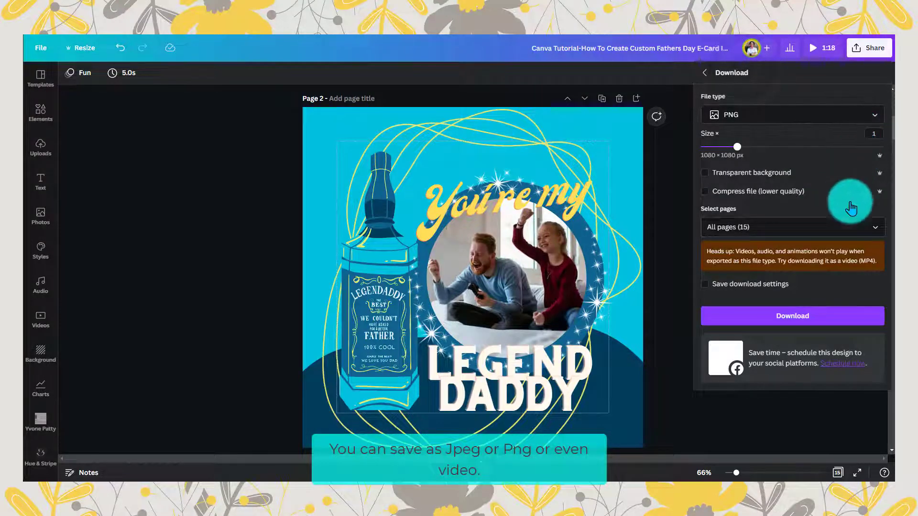
Limit the download to the current page, page 2, and download it
click(878, 234)
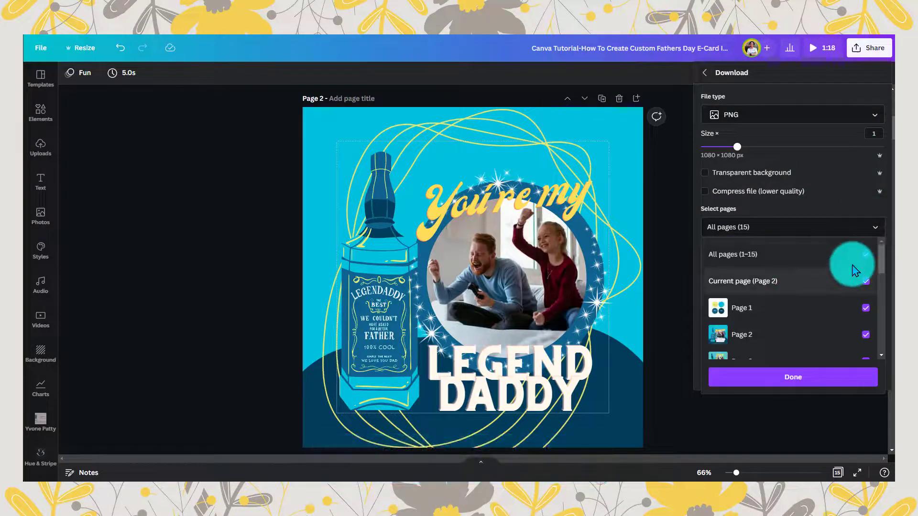
click(865, 254)
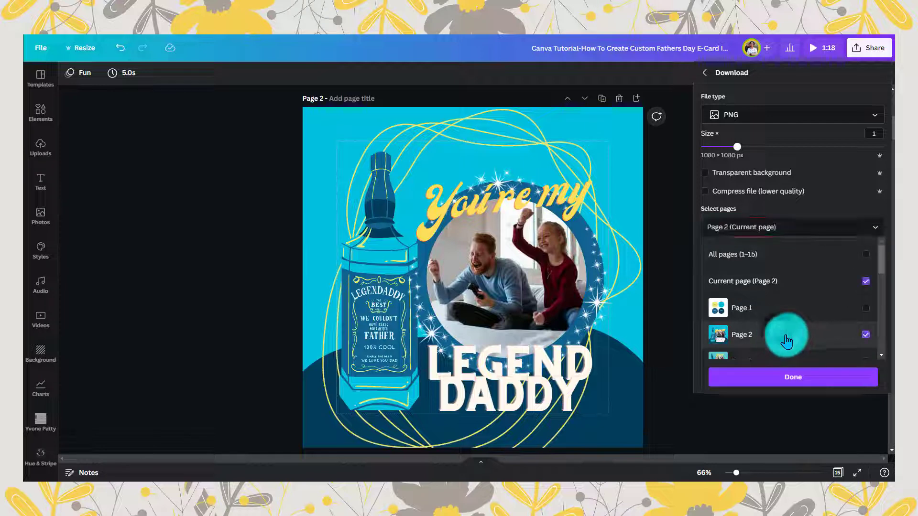
click(824, 377)
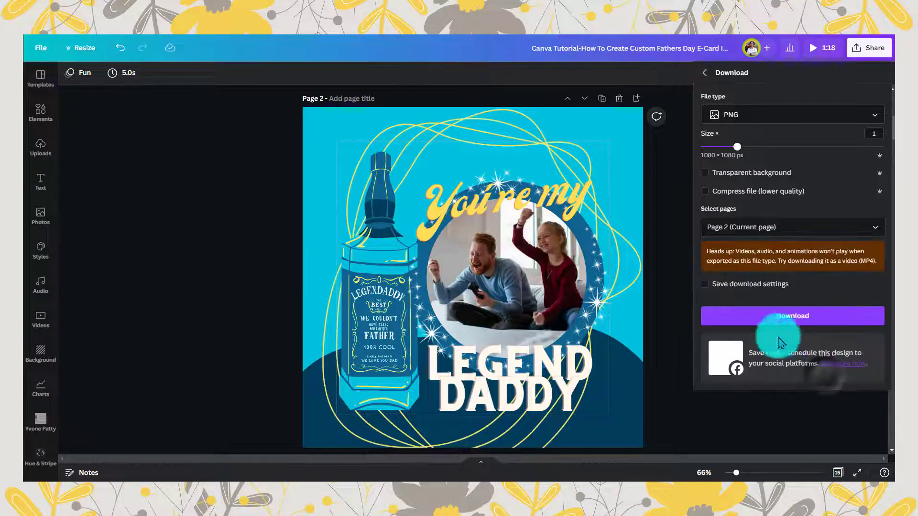
click(762, 318)
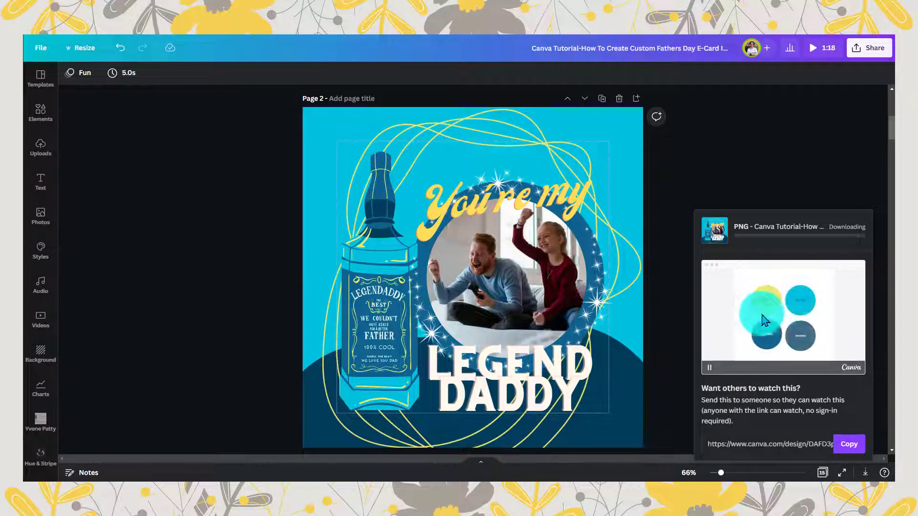